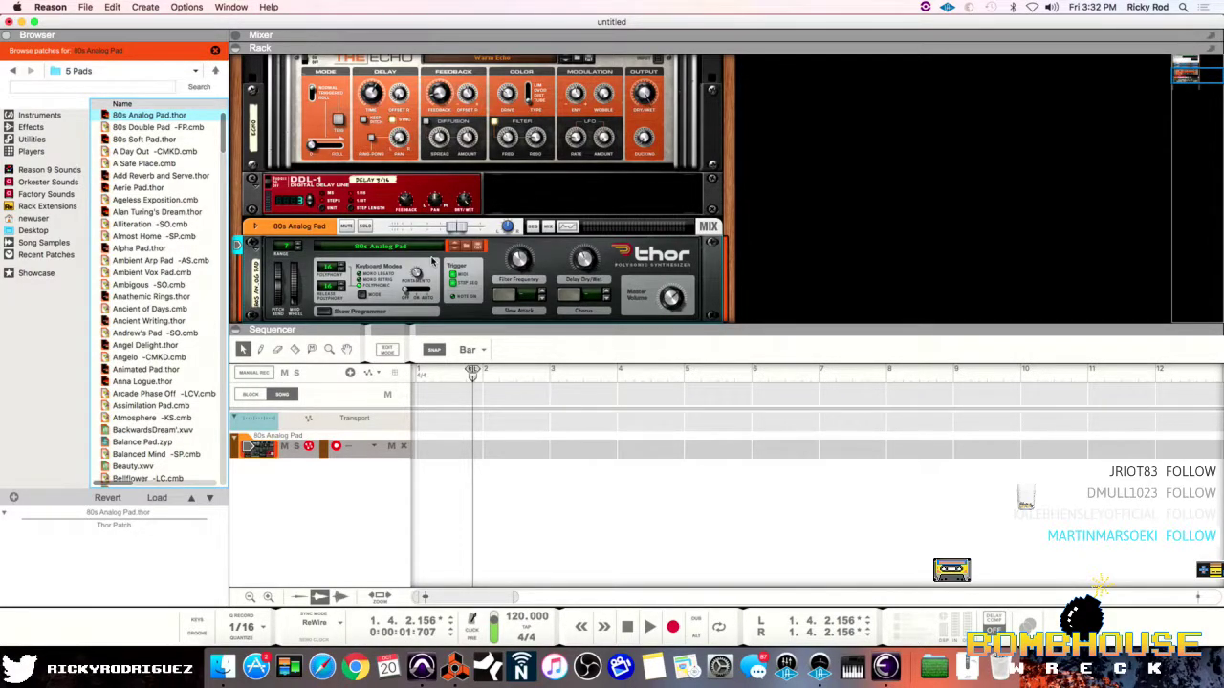
Switch between Pro Tools and Reason, ending with the Reason TEST session's Edit window in front.
left_click(421, 666)
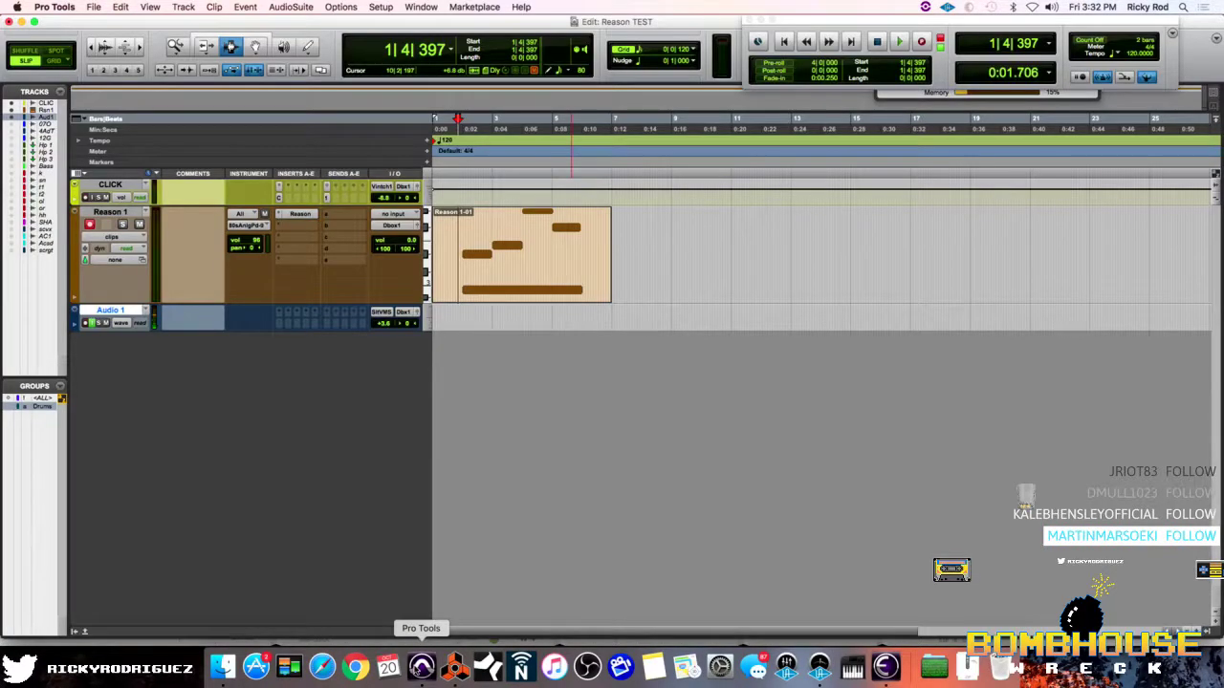
left_click(455, 666)
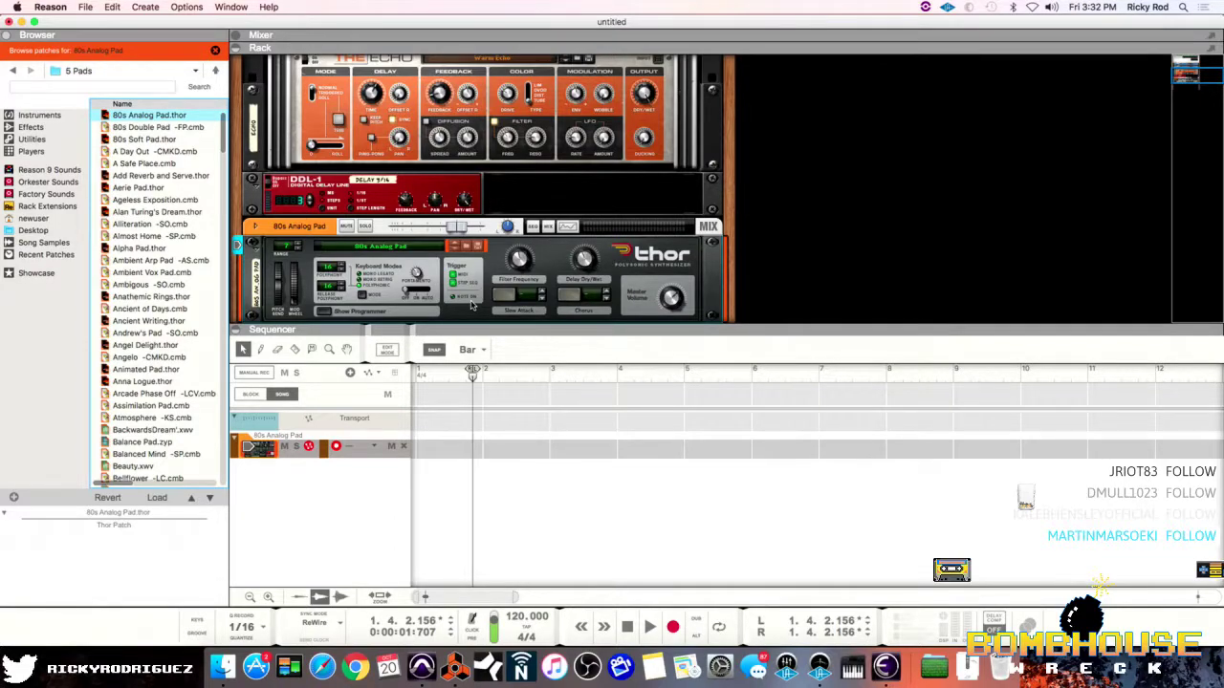
left_click(422, 667)
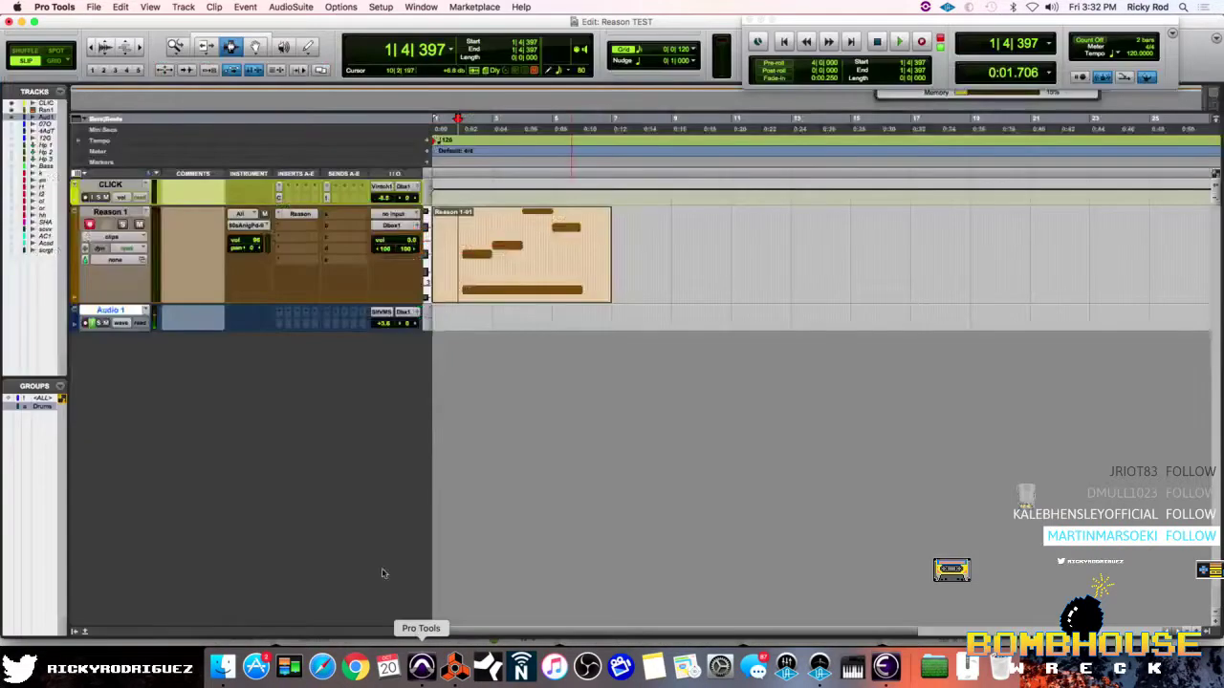
left_click(54, 7)
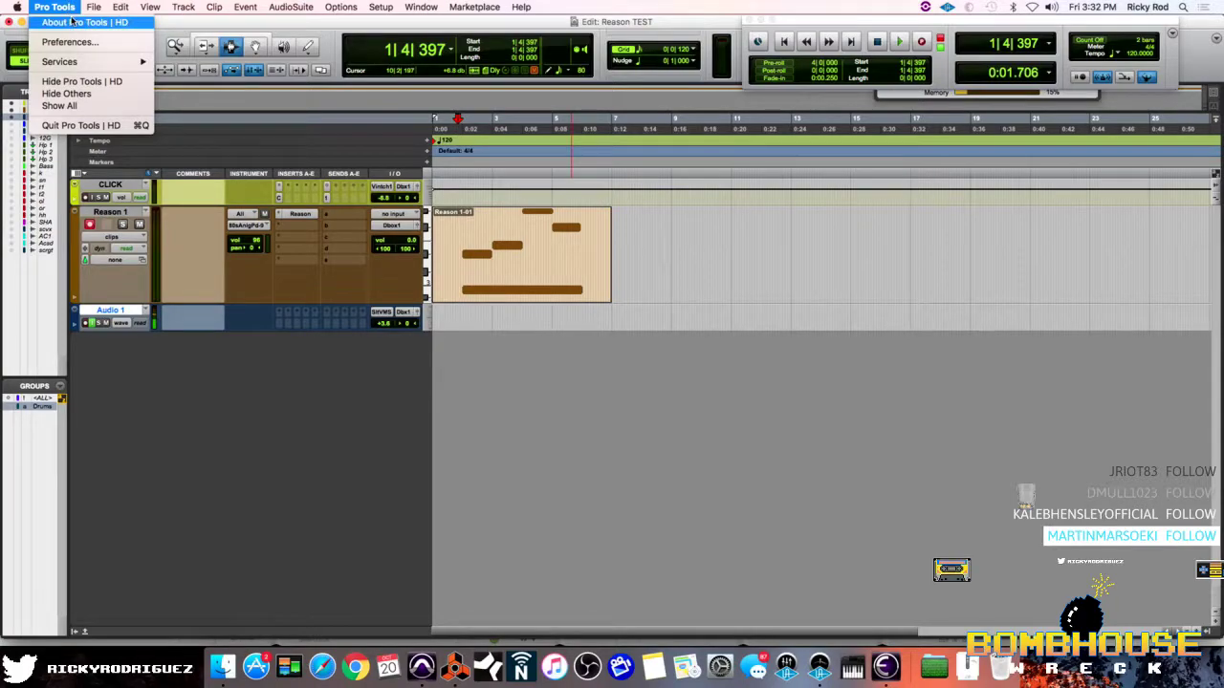
left_click(71, 21)
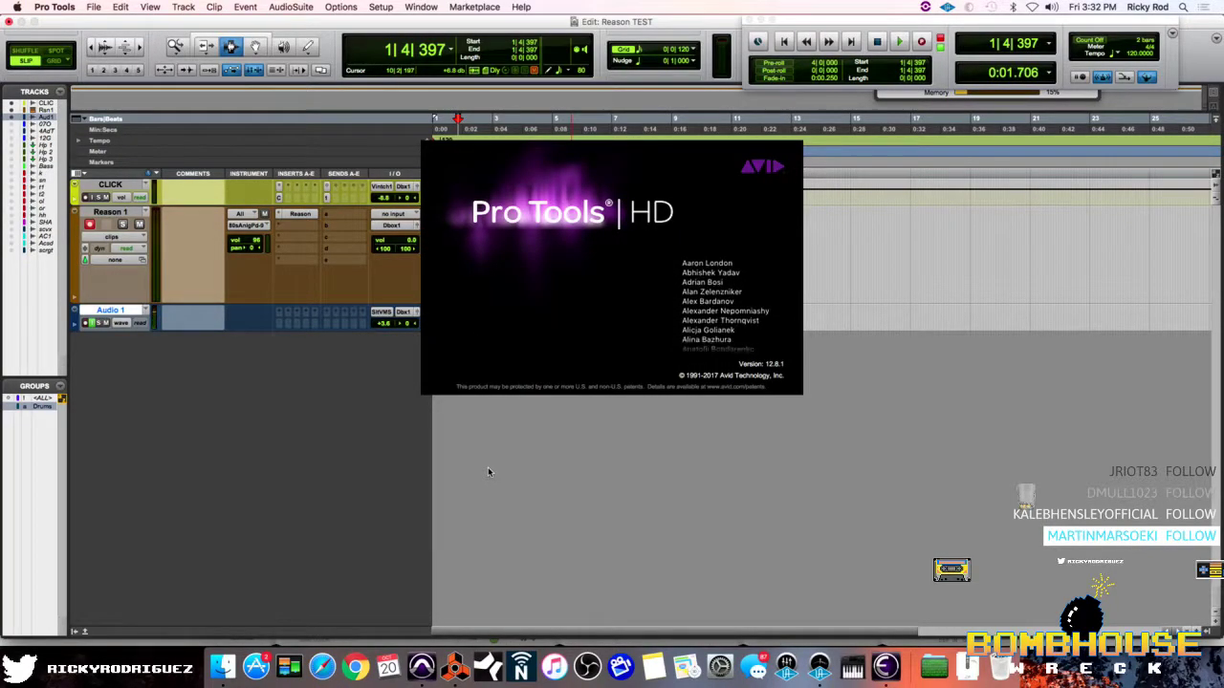
left_click(685, 315)
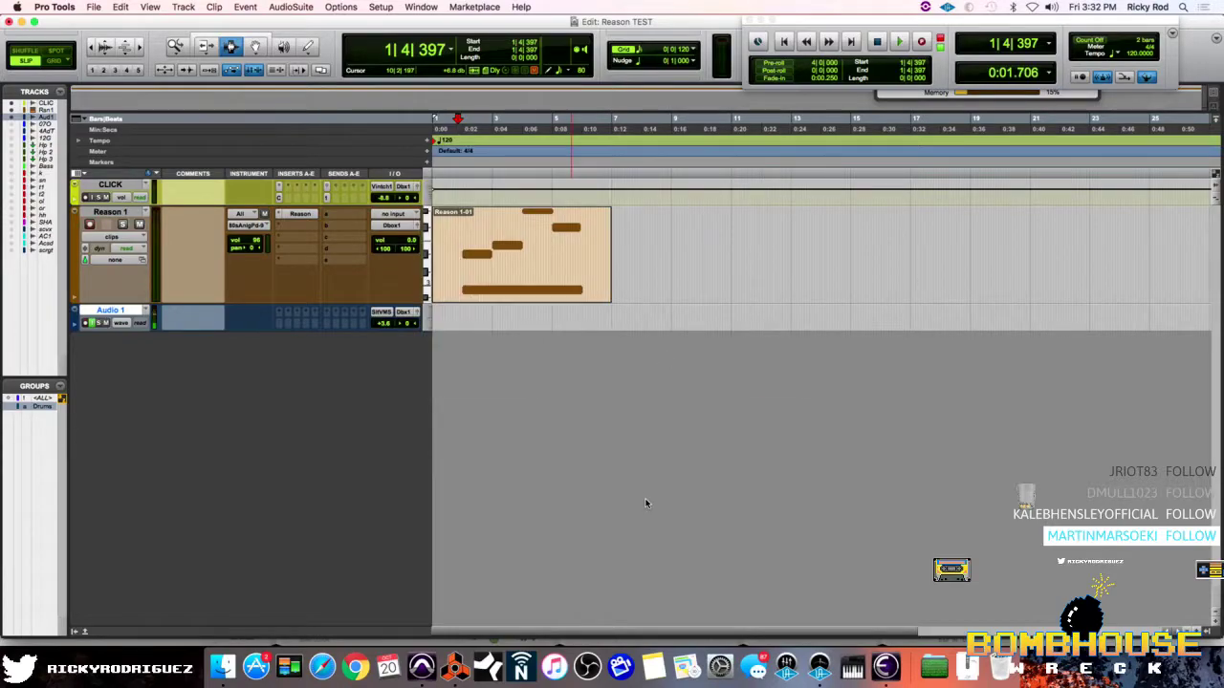
left_click(455, 666)
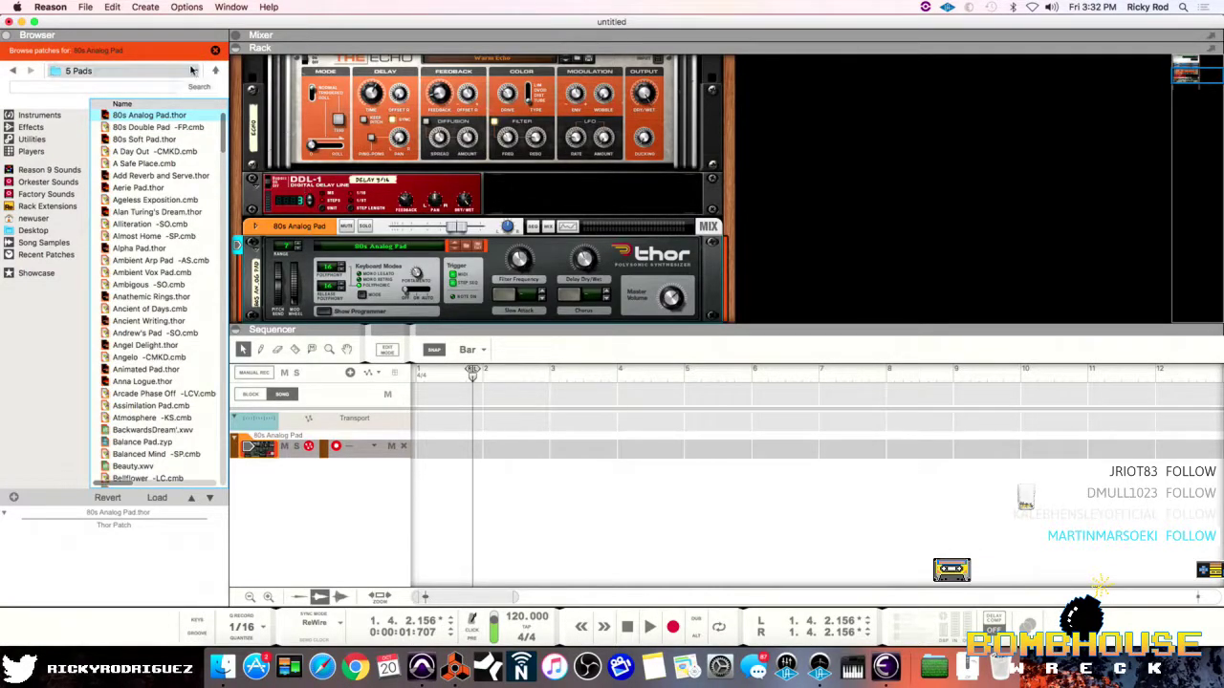
left_click(63, 7)
left_click(69, 21)
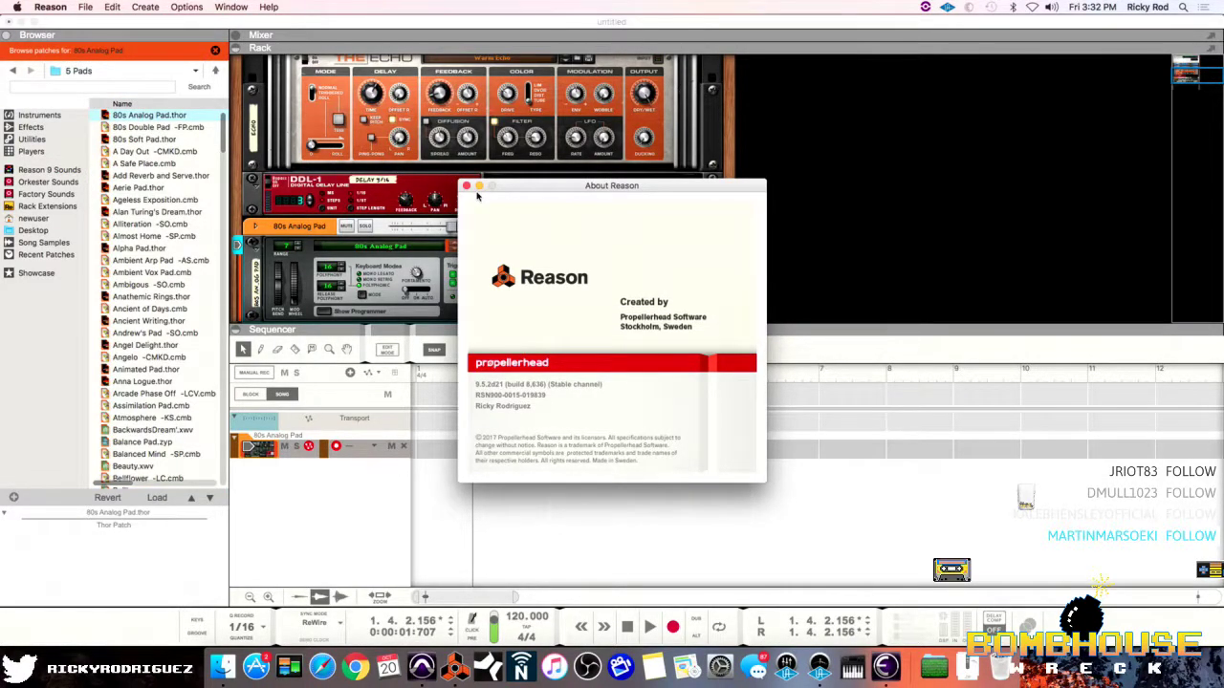
left_click(466, 185)
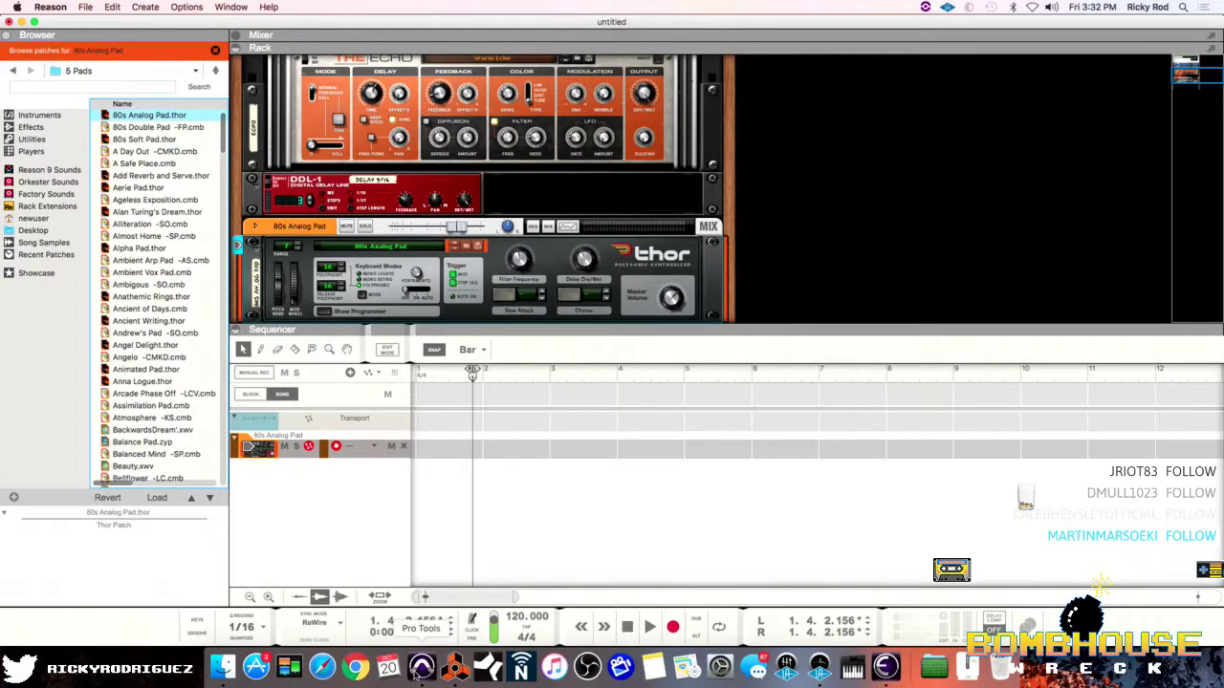
Return from Reason to the Pro Tools Reason TEST session.
left_click(421, 670)
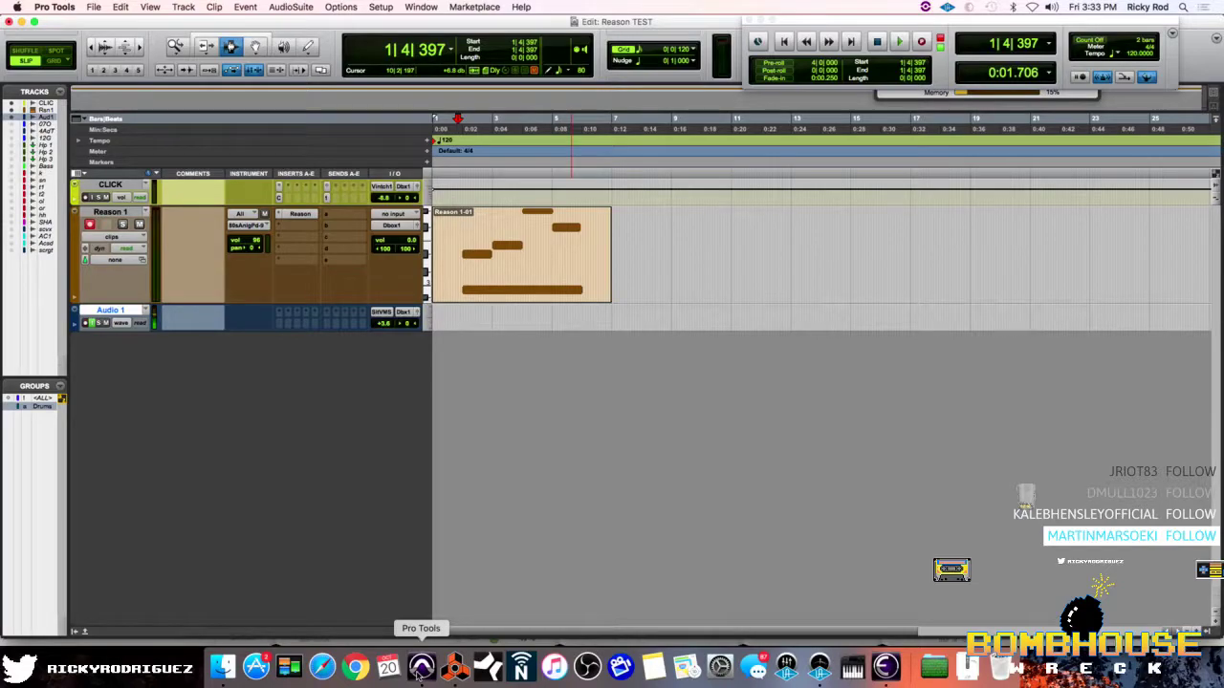
left_click(130, 215)
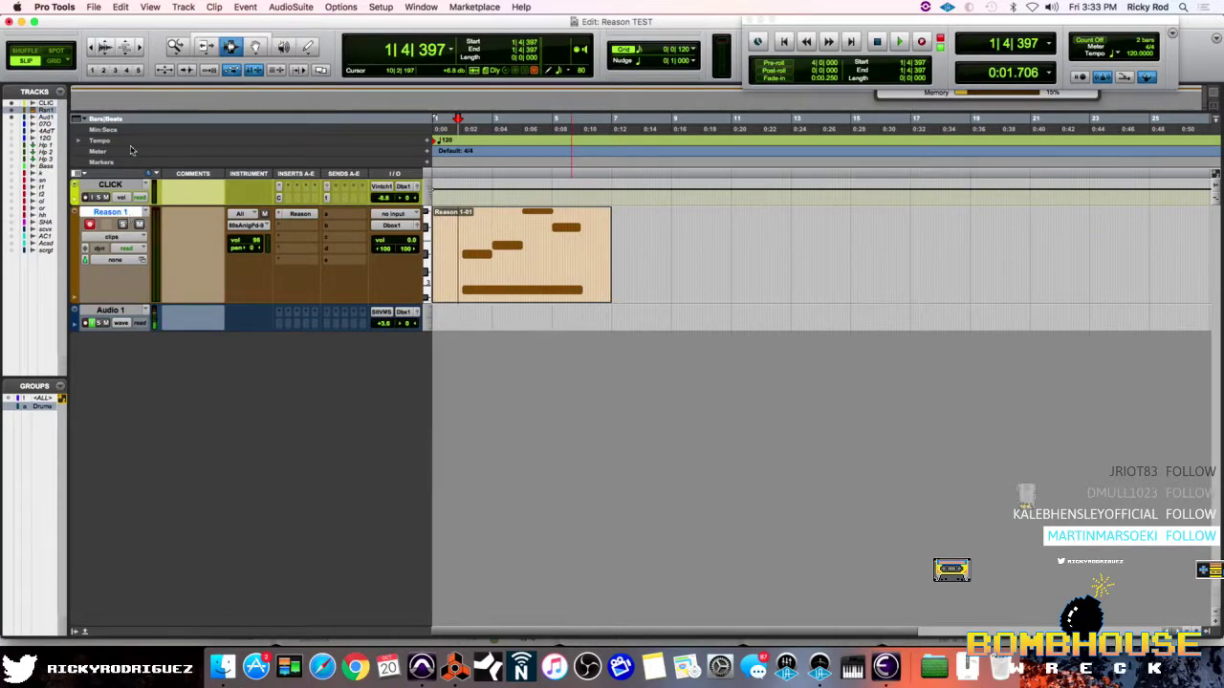
left_click(182, 7)
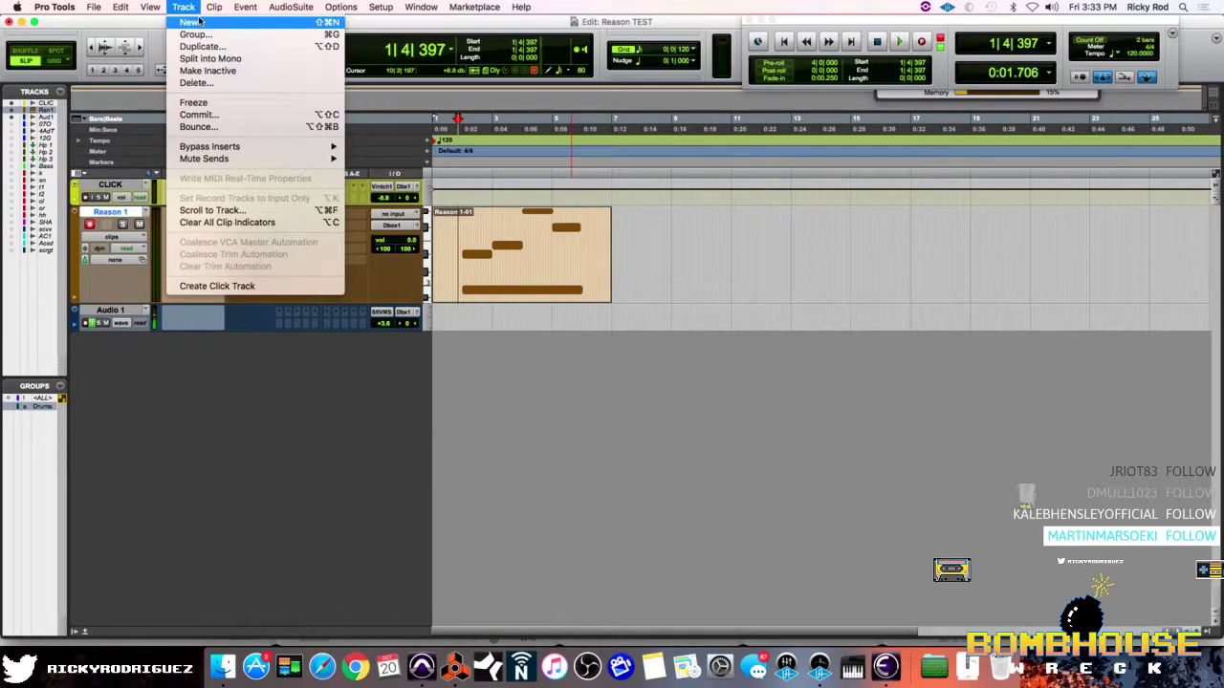
left_click(194, 21)
left_click(533, 236)
left_click(534, 248)
left_click(589, 235)
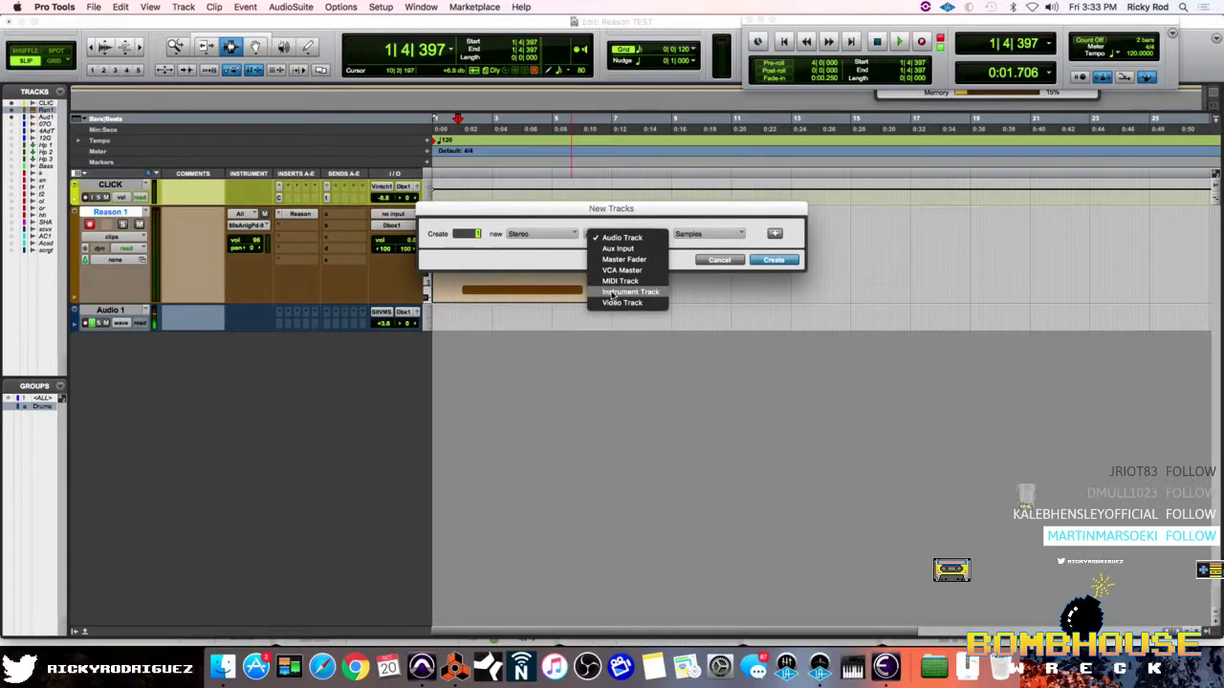
left_click(621, 237)
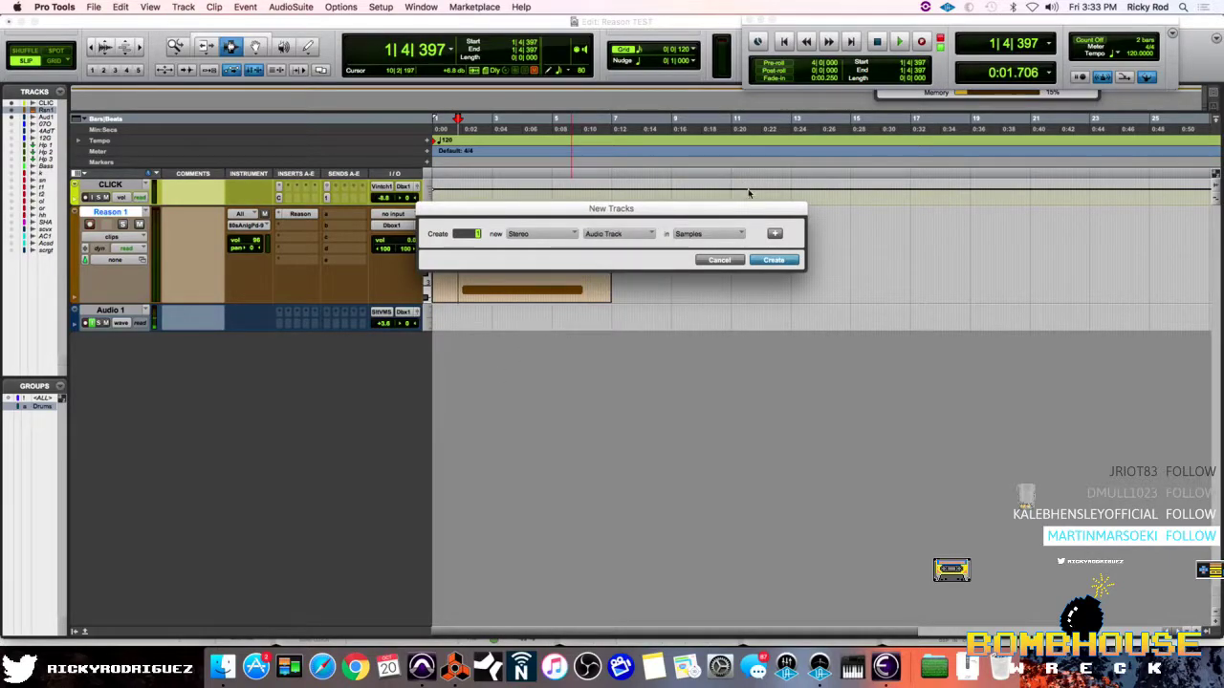
left_click(717, 260)
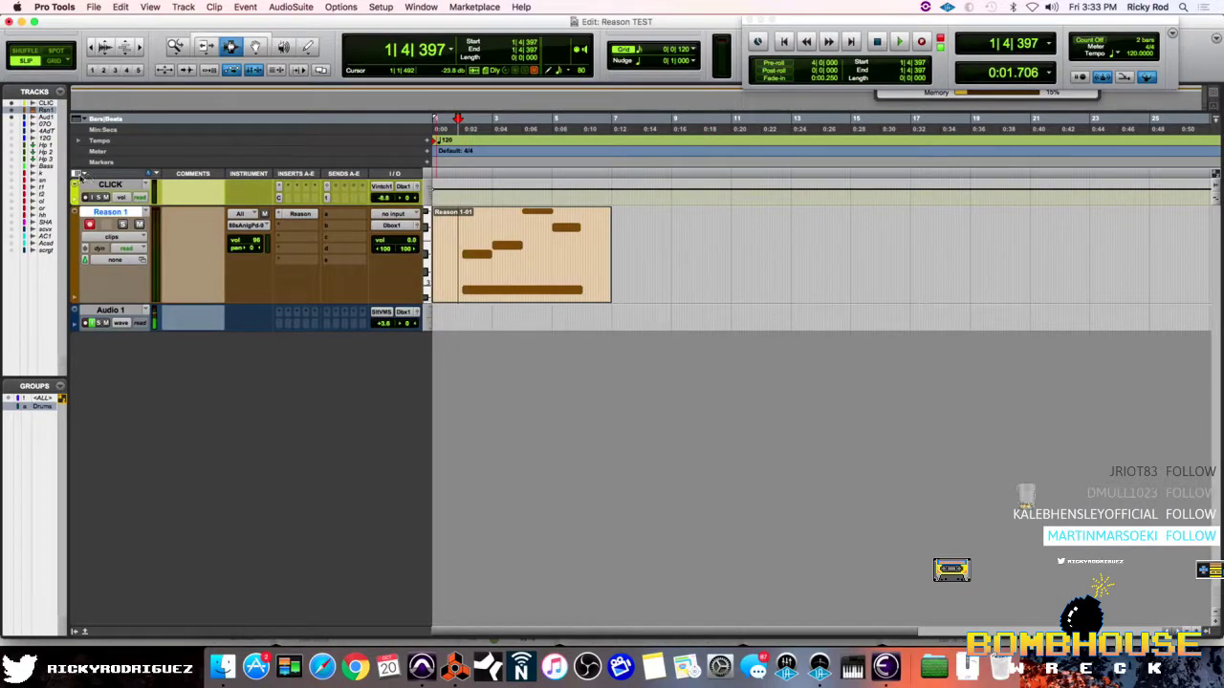
left_click(78, 174)
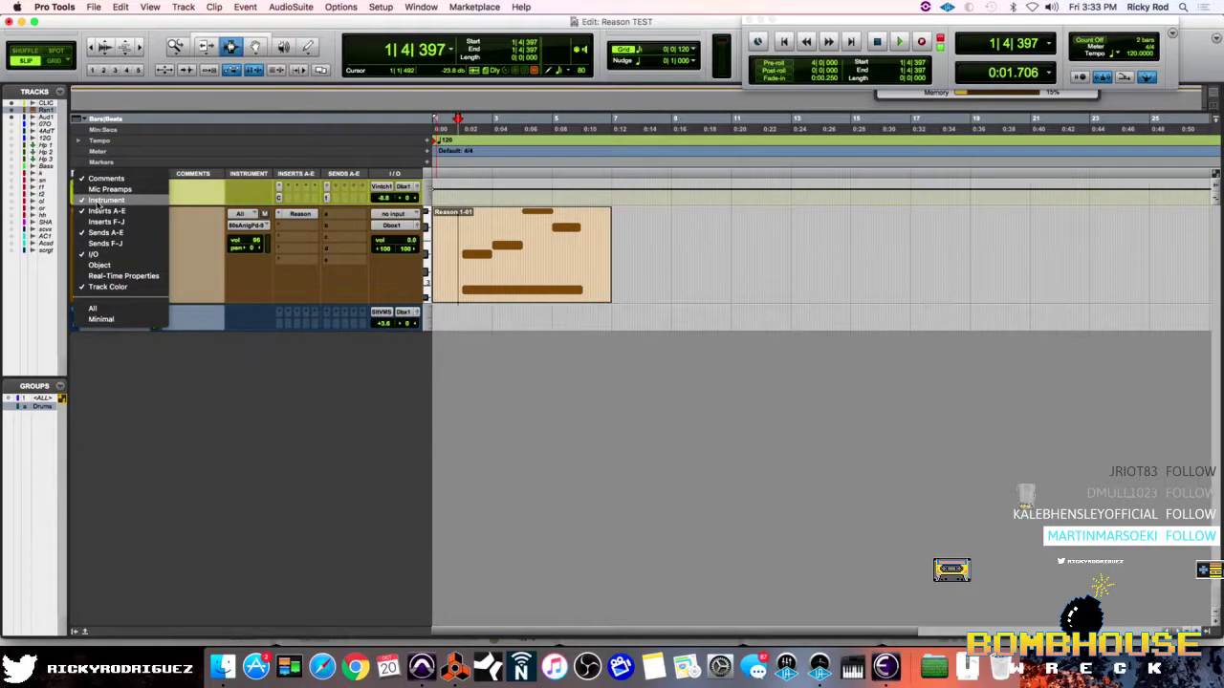
left_click(98, 201)
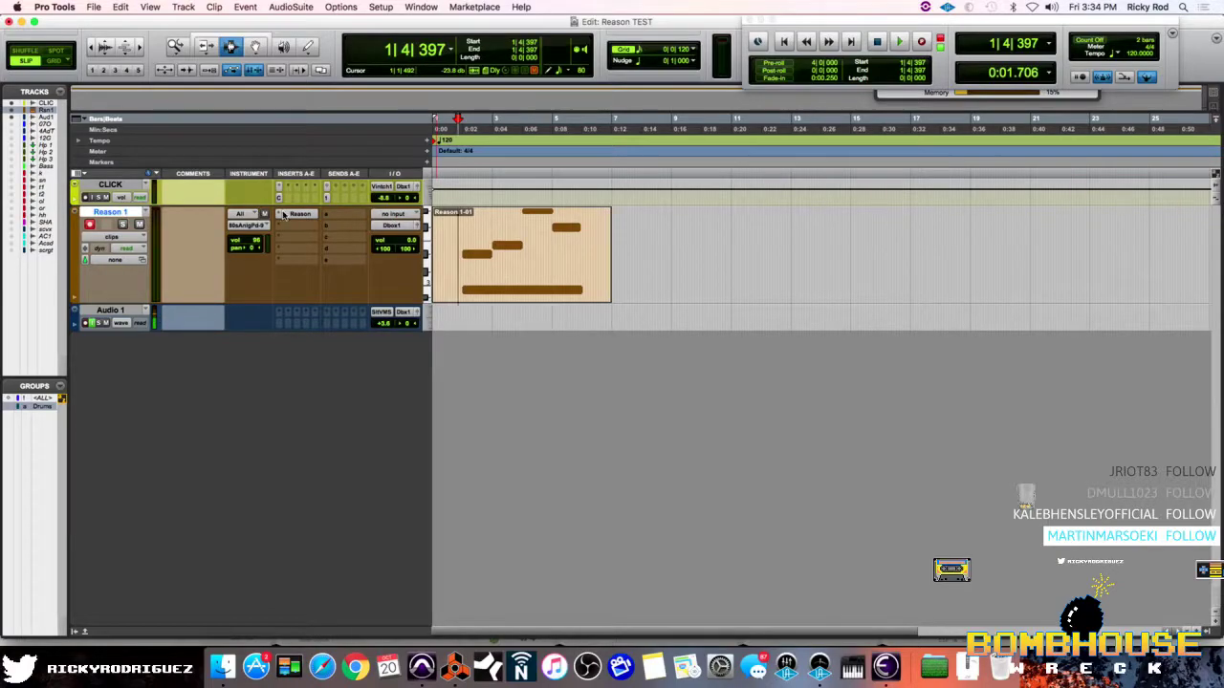
left_click(283, 216)
mouse_move(335, 214)
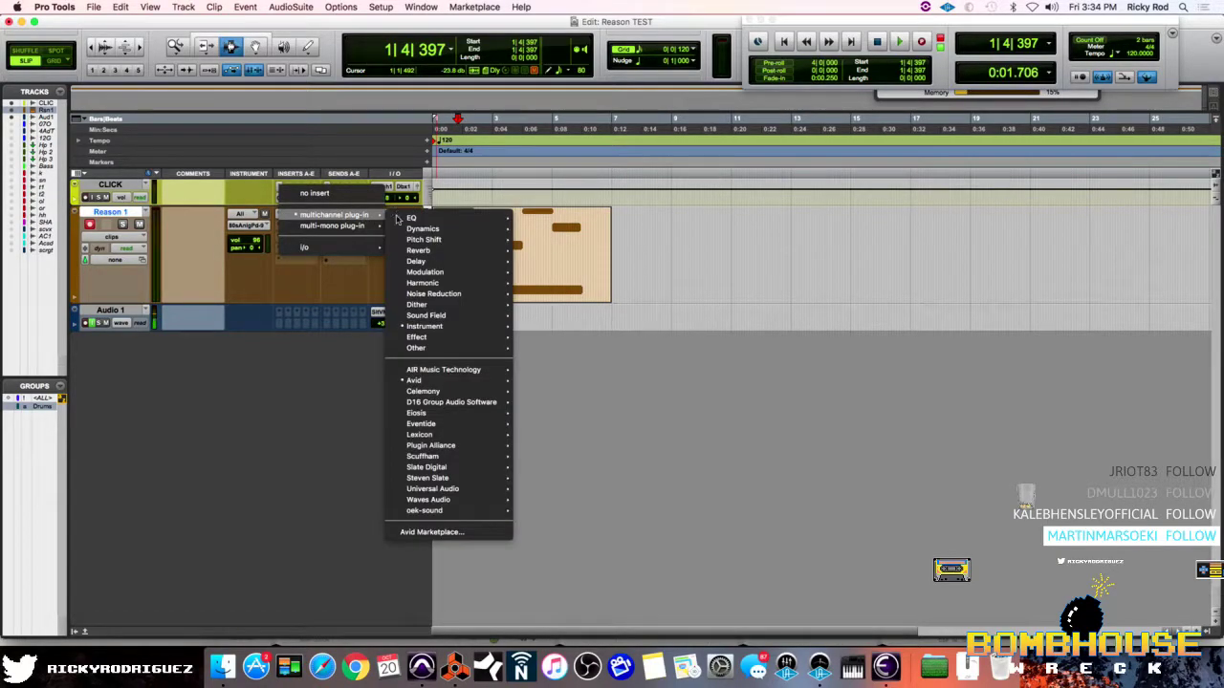
mouse_move(430, 326)
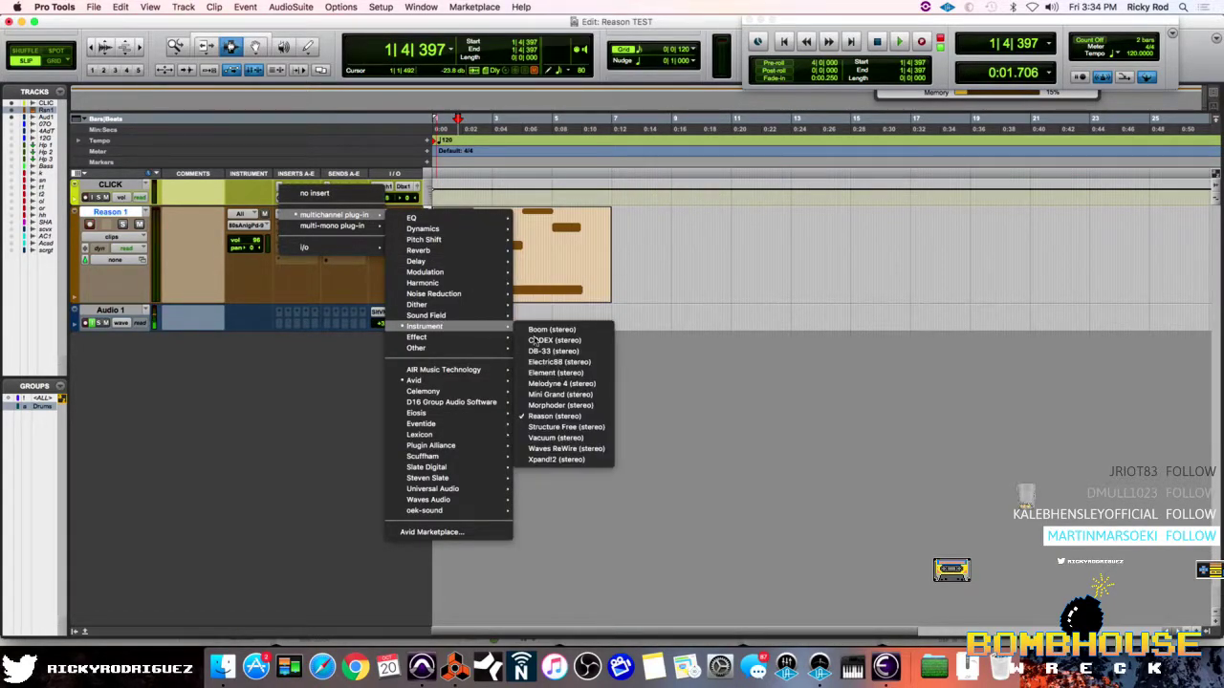
left_click(570, 416)
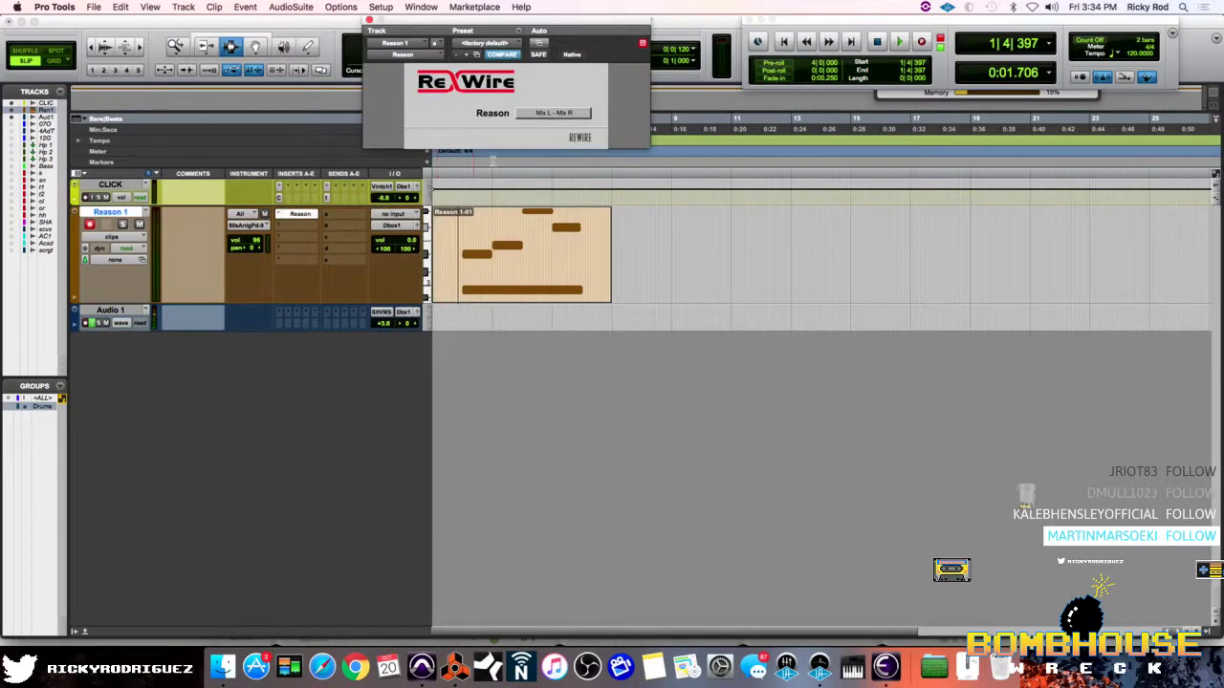
left_click(552, 114)
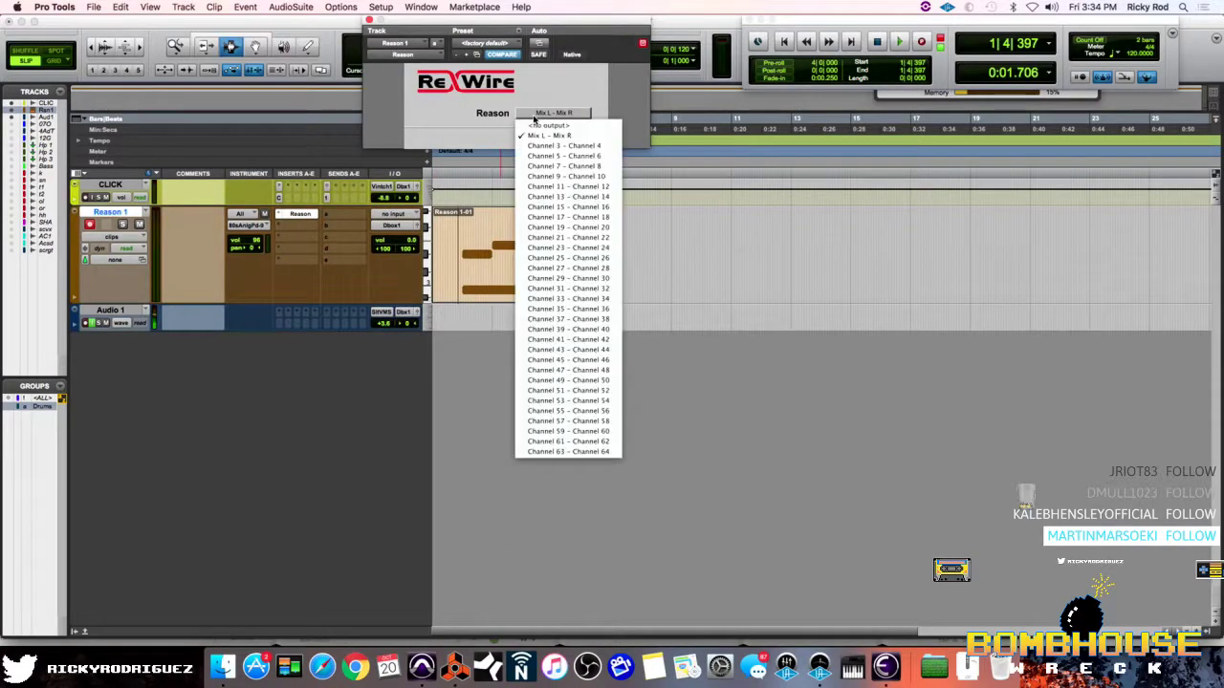
left_click(550, 137)
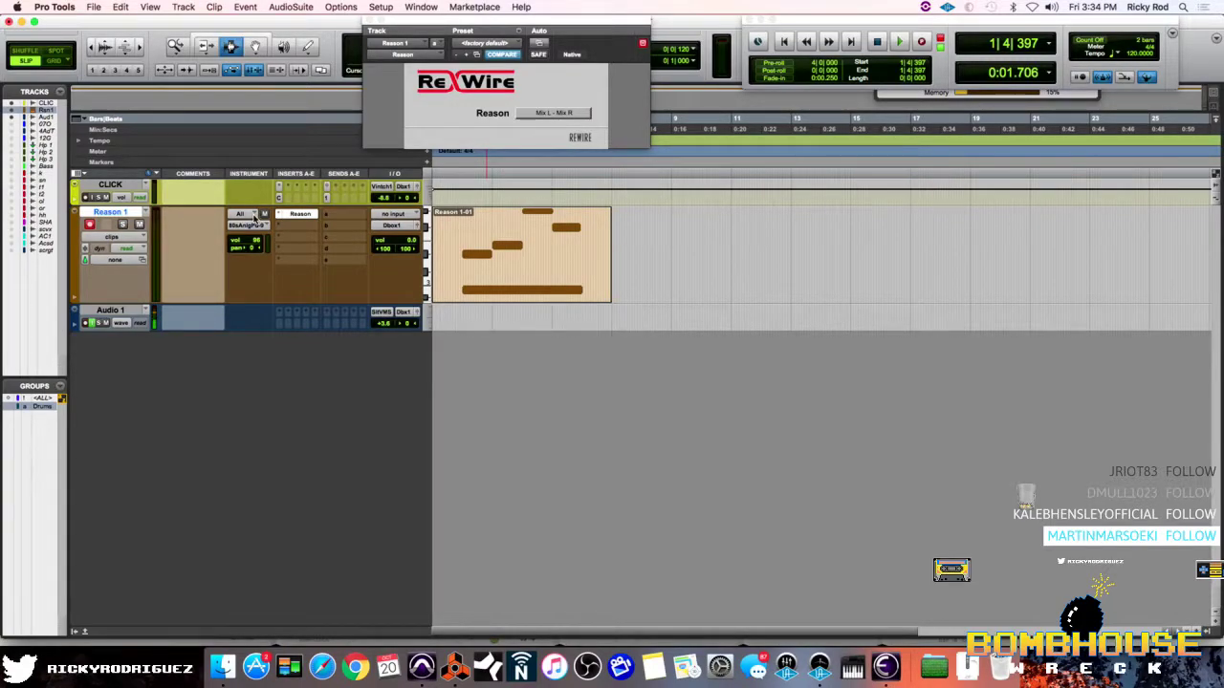
left_click(254, 218)
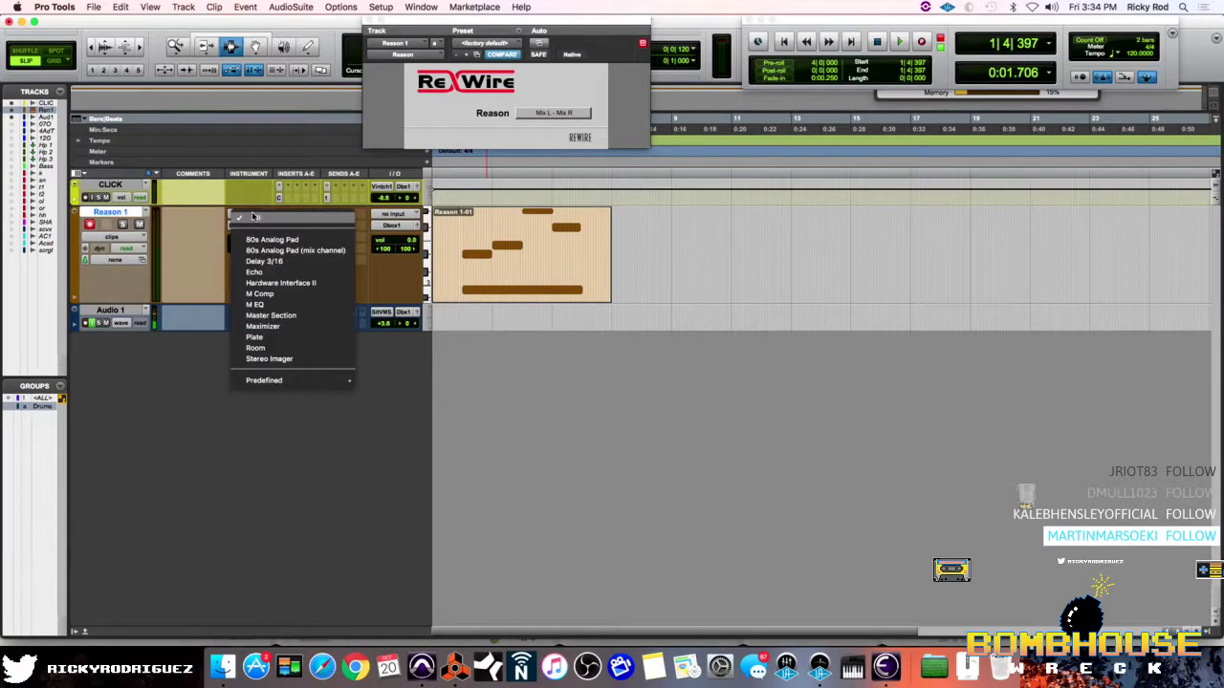
mouse_move(325, 380)
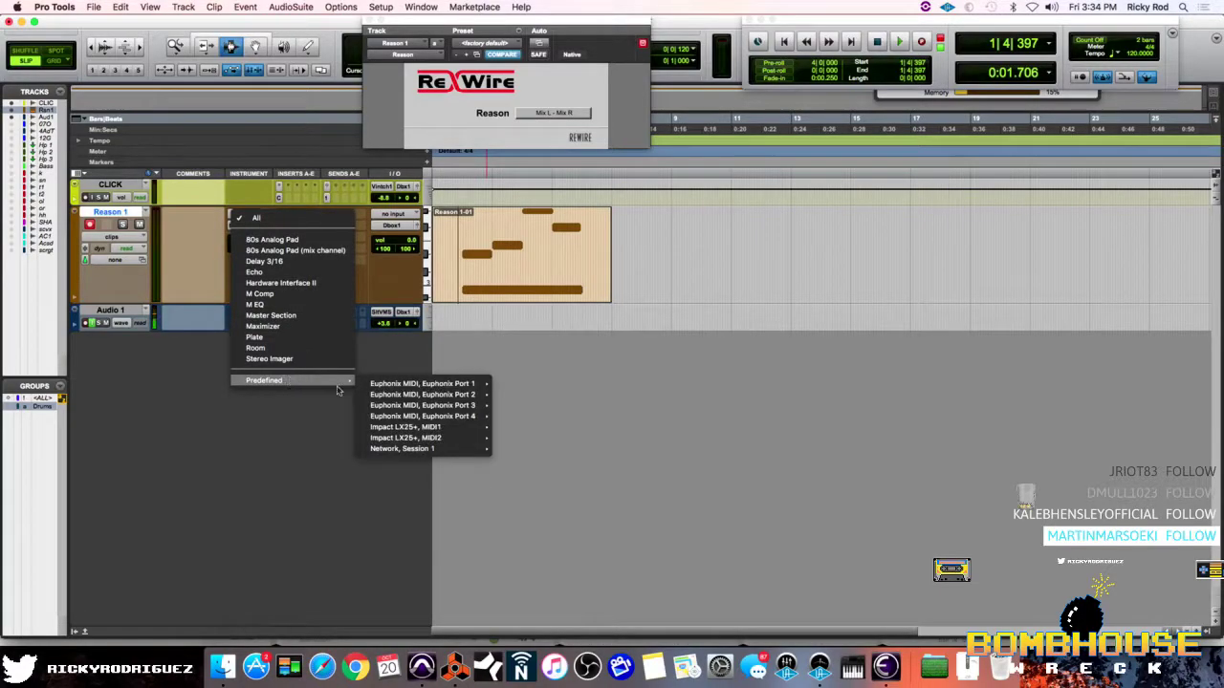
mouse_move(488, 425)
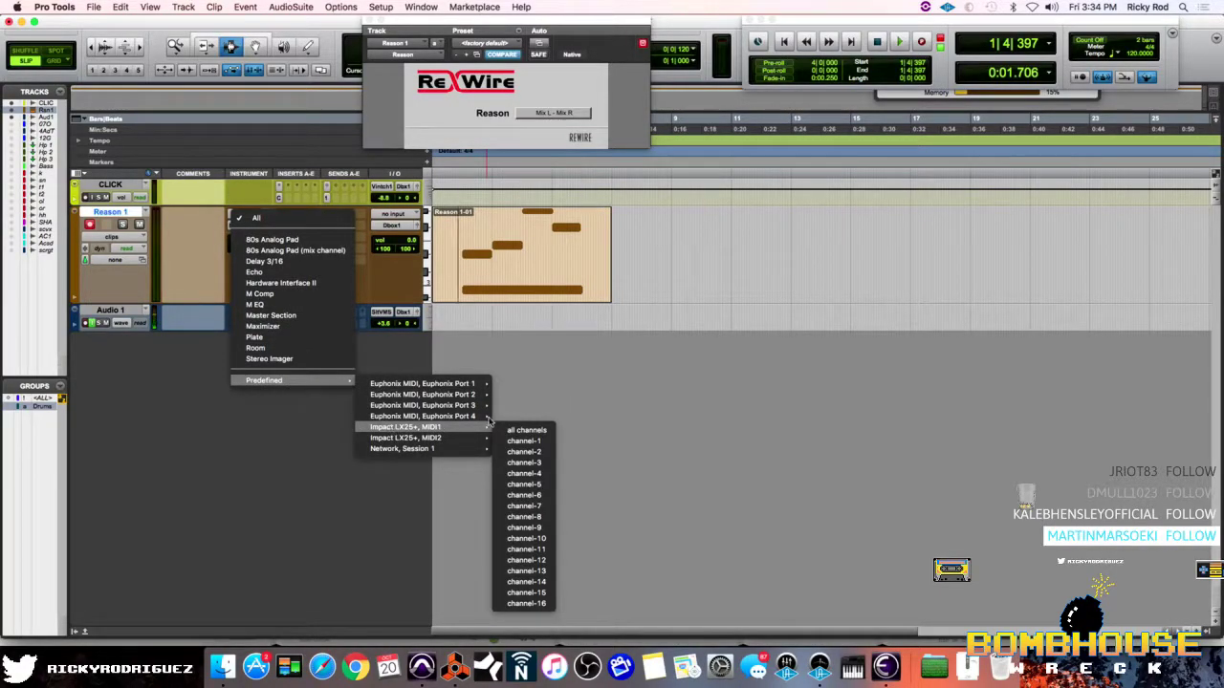
left_click(280, 433)
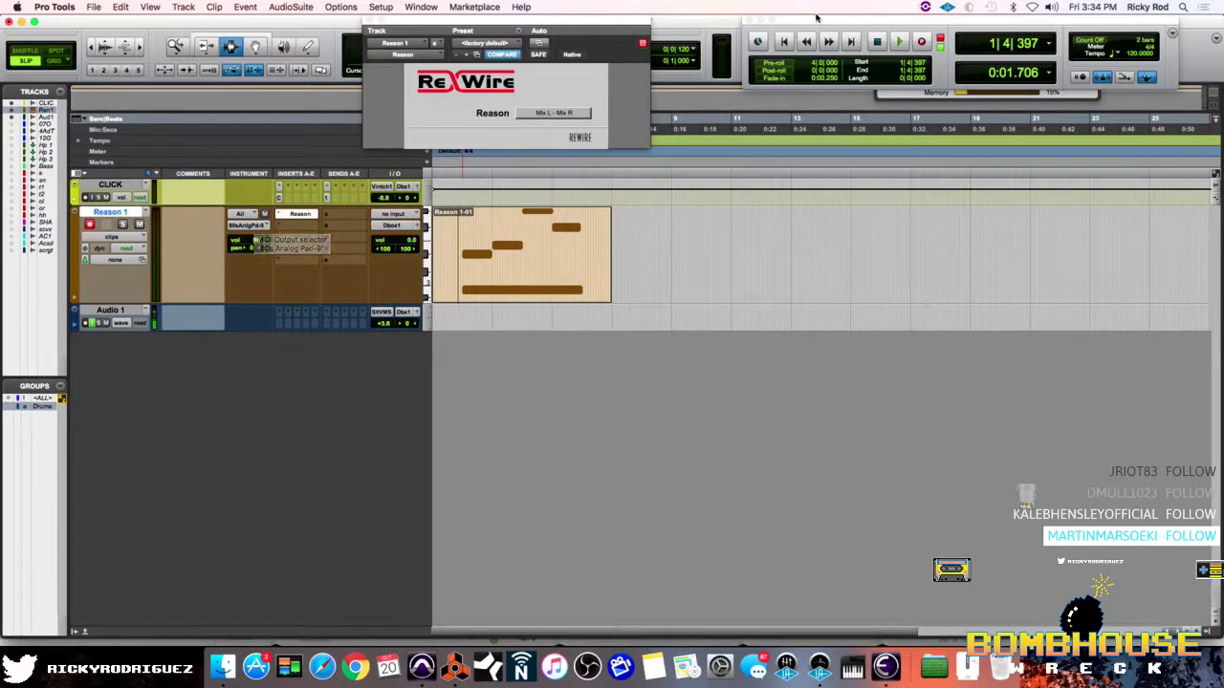
Reset playback to the session start, stop Reason's transport, and return to Pro Tools.
left_click(783, 41)
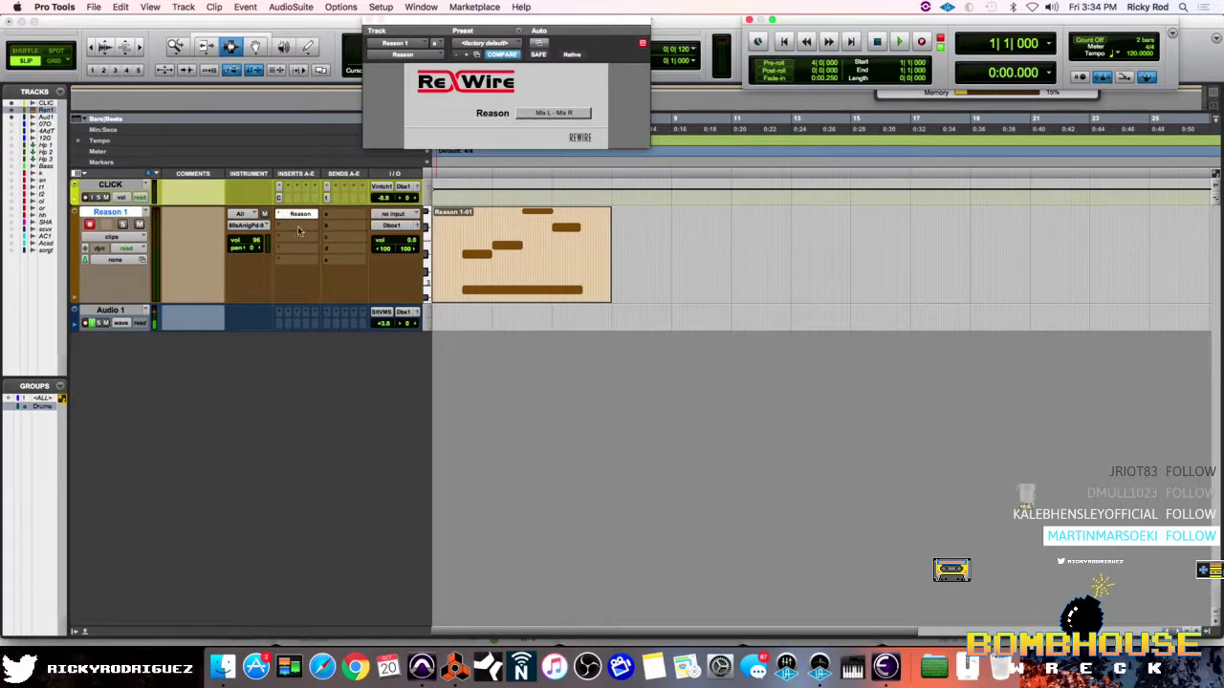
left_click(455, 667)
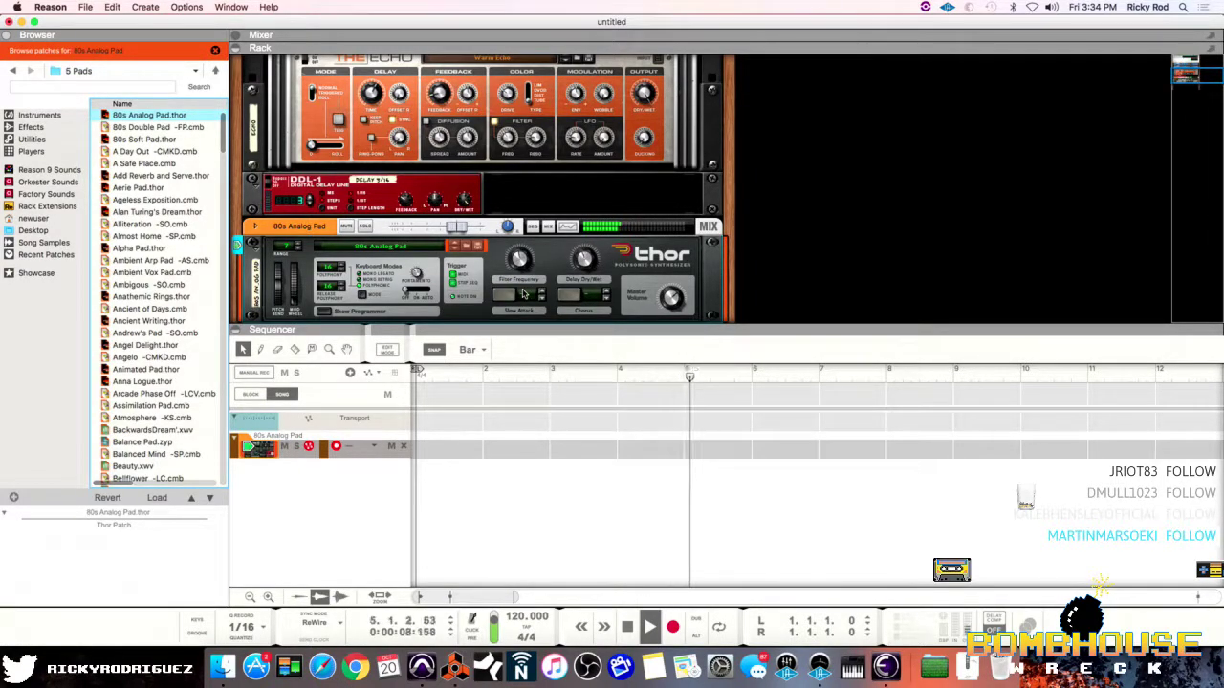
key("space")
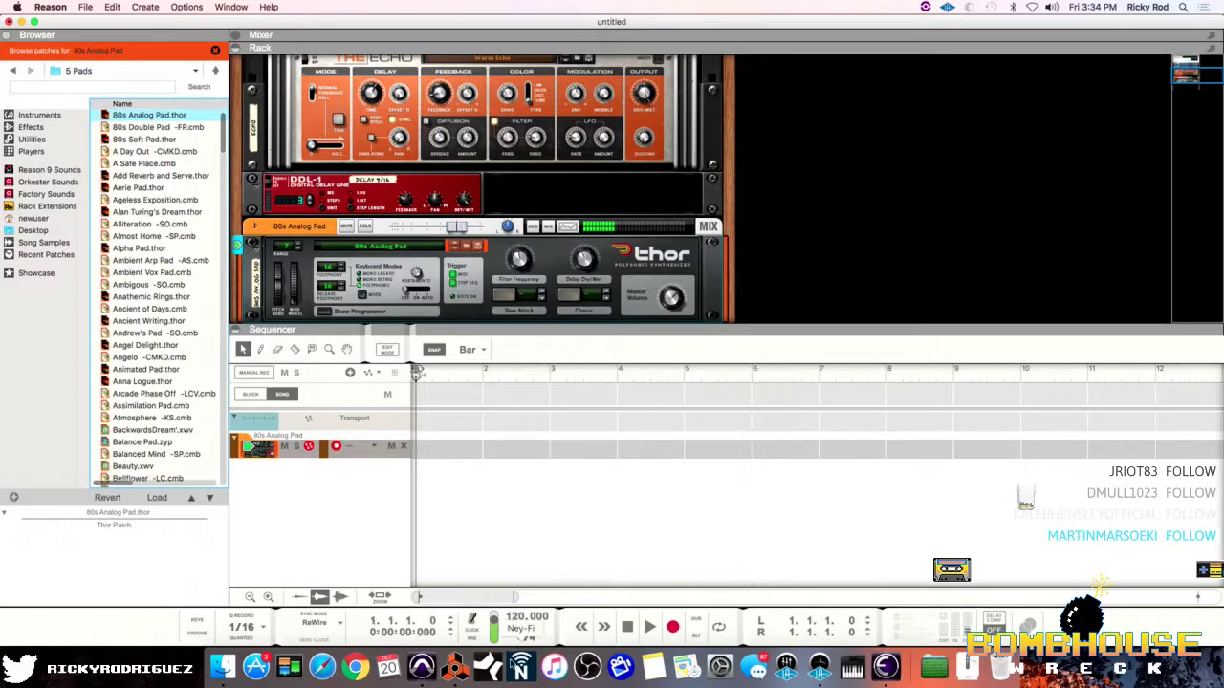
left_click(422, 668)
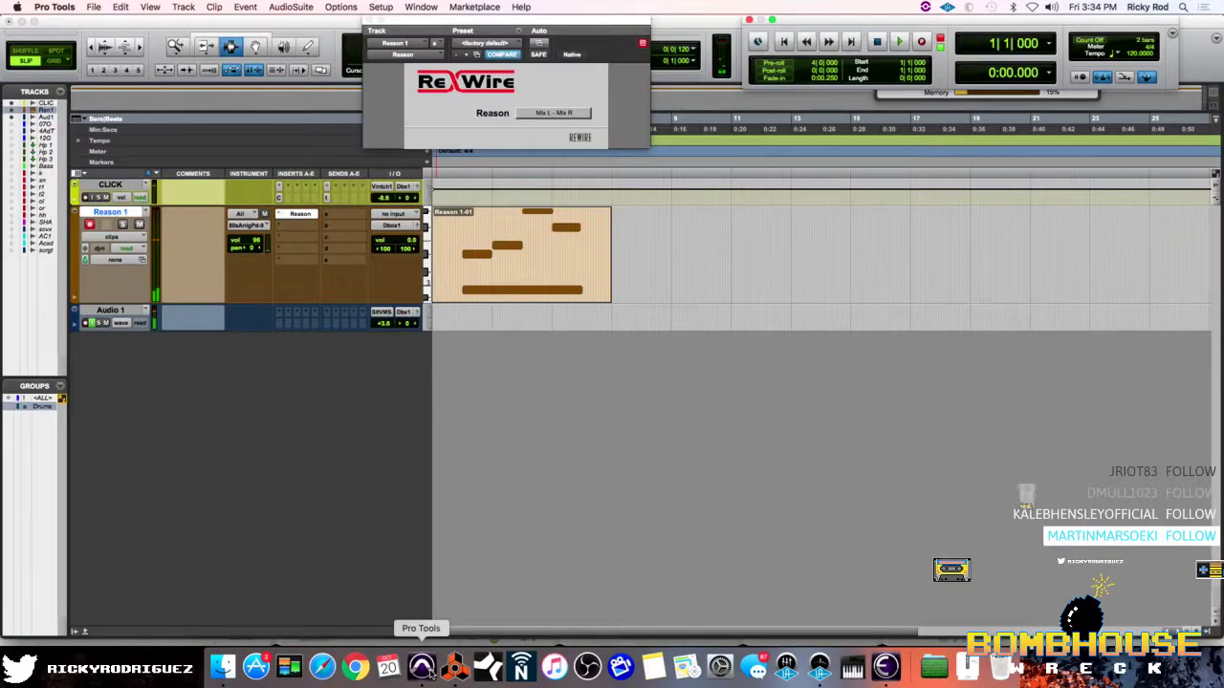
Zoom in twice on the Reason 1 clip so it fills the timeline.
left_click(455, 230)
left_click(139, 46)
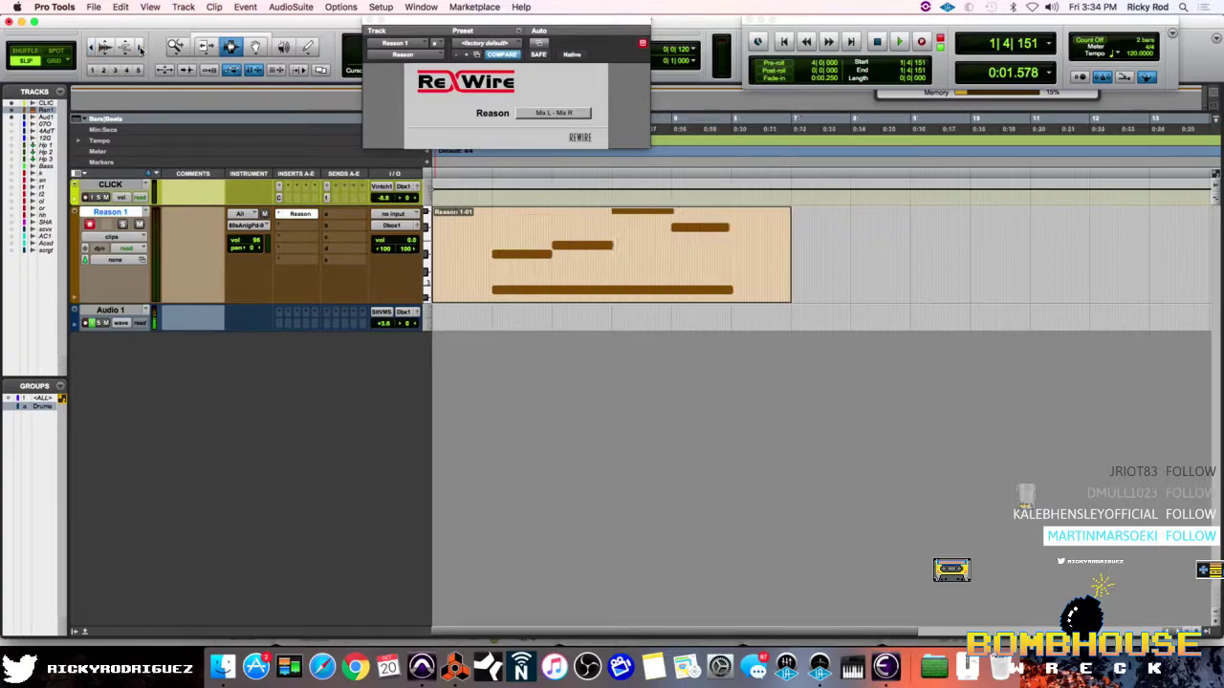
left_click(139, 45)
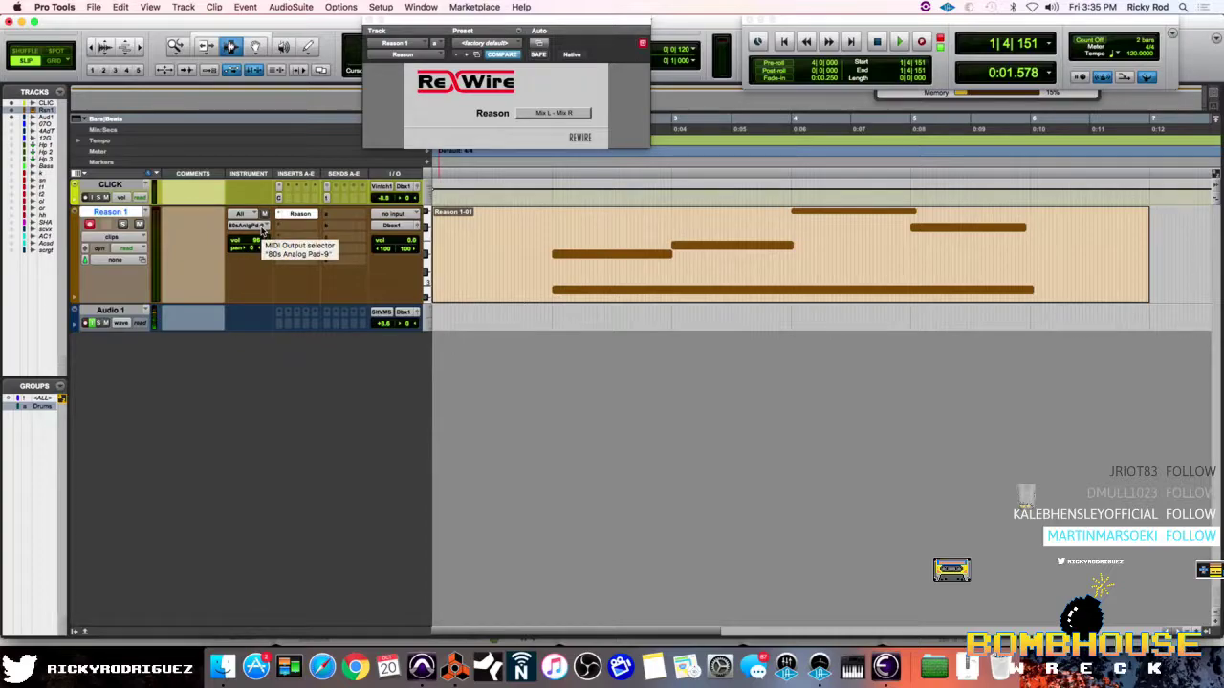
Check the MIDI target (80s Analog Pad) and track output menus, leaving both unchanged.
left_click(258, 228)
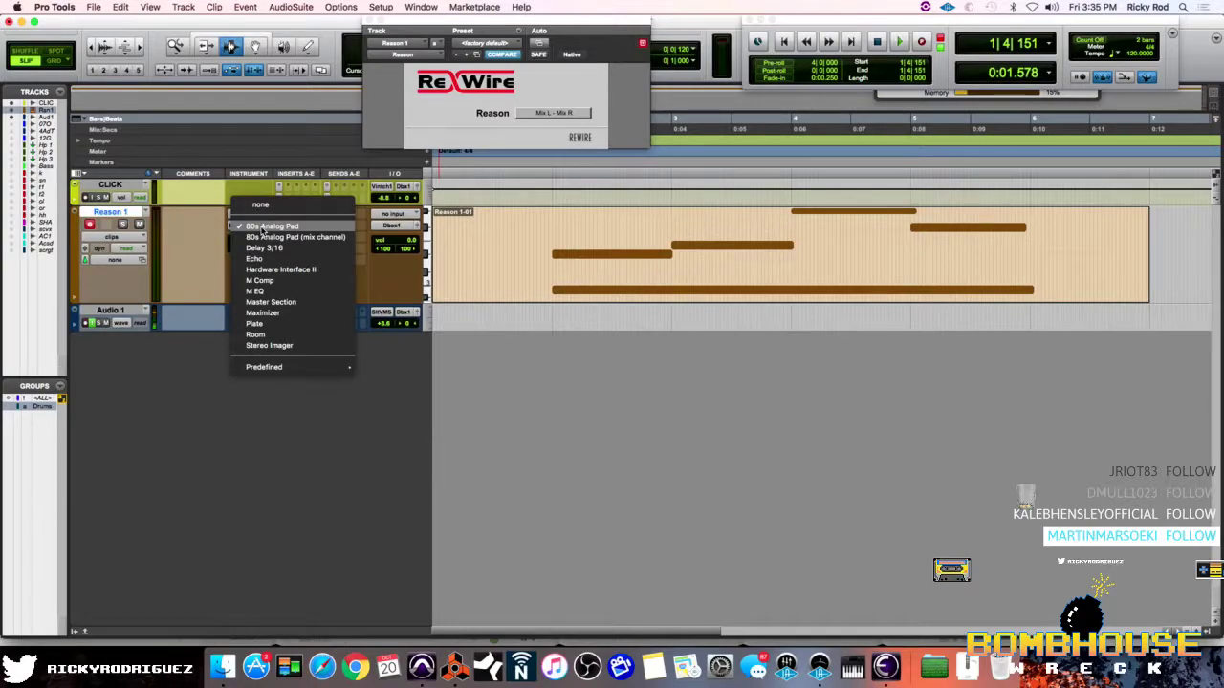
left_click(264, 227)
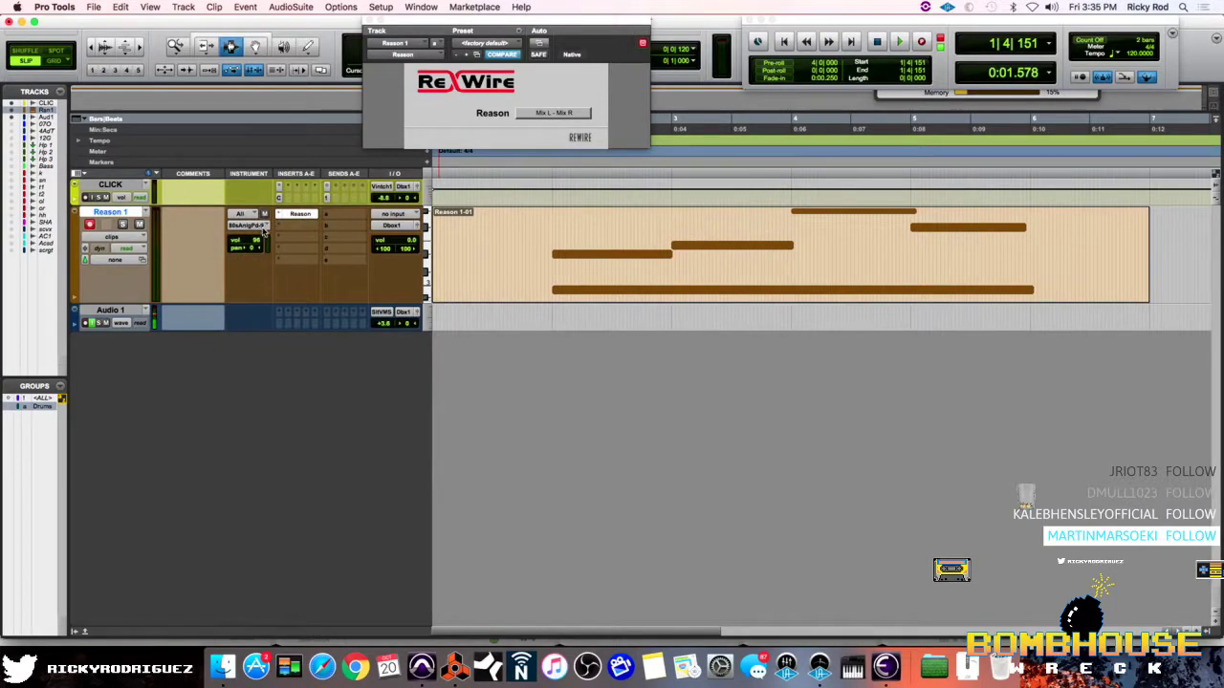
left_click(392, 225)
mouse_move(397, 238)
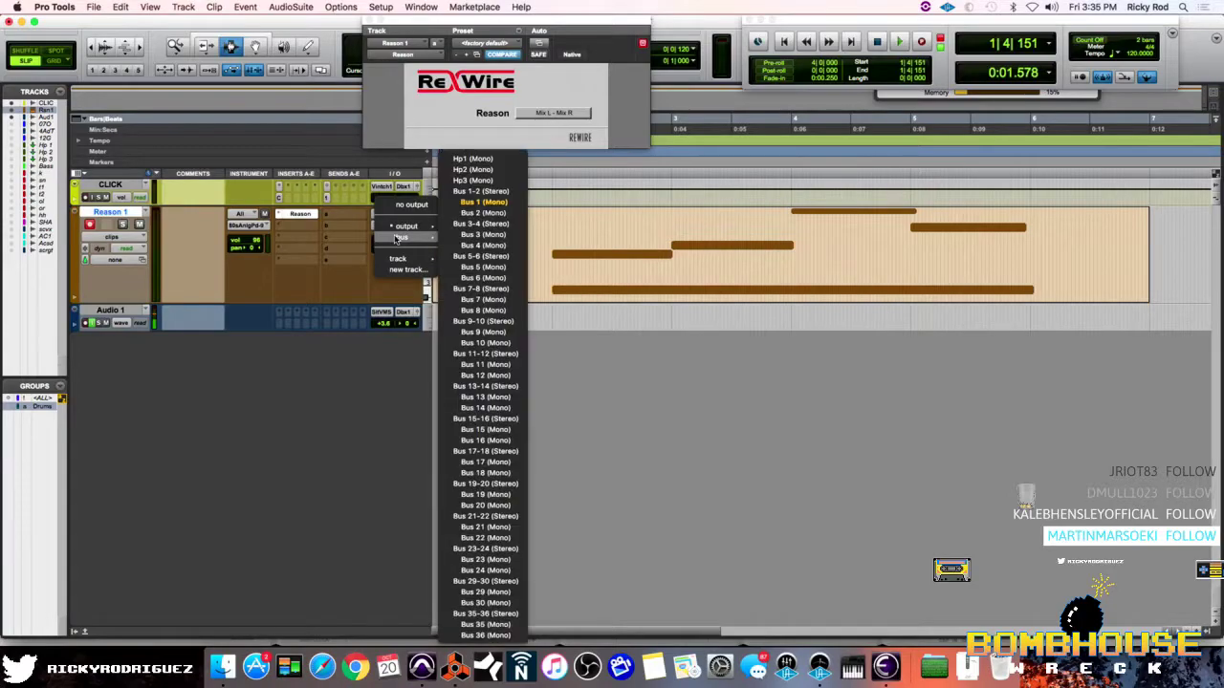
left_click(228, 447)
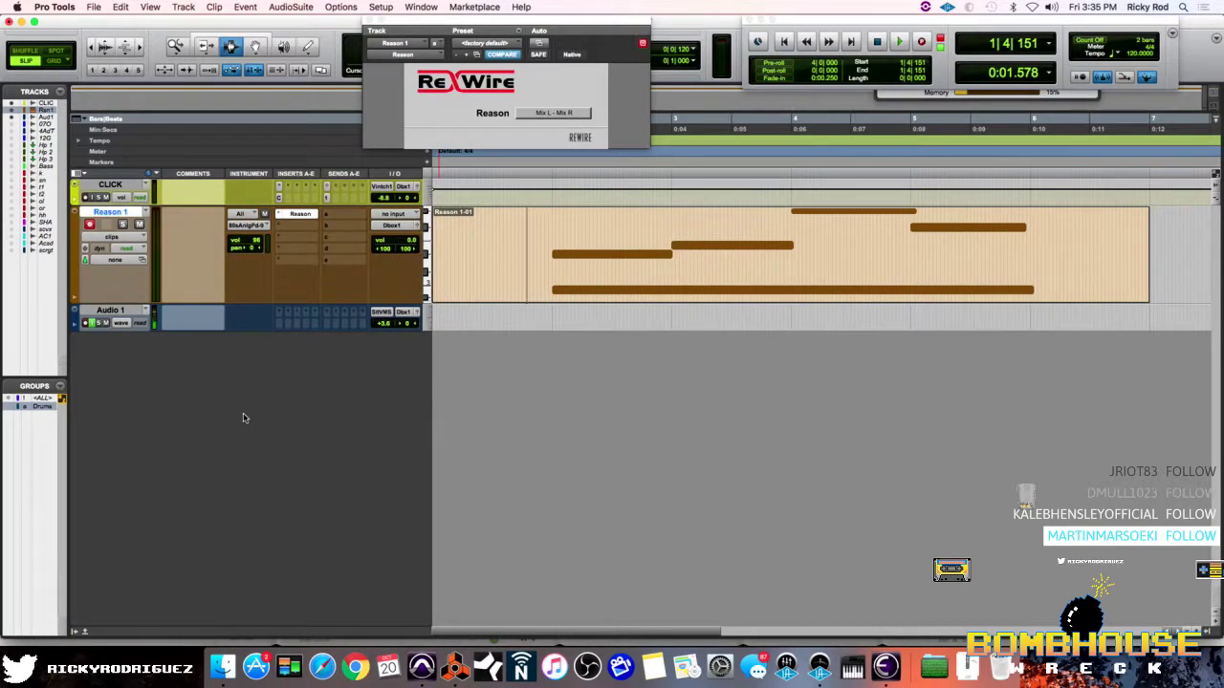
Rename the Reason 1 track to 'Pad 1'.
double_click(108, 213)
type("Pad 1")
key("Return")
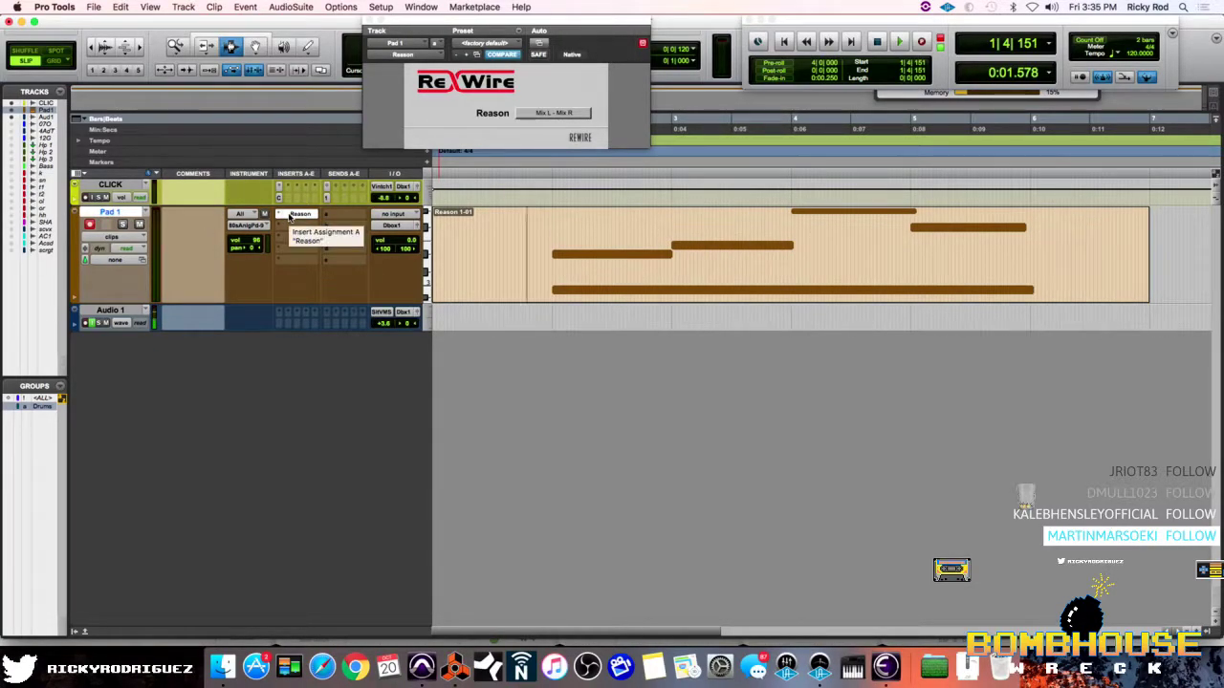
Commit Pad 1 up to the Reason insert, creating the Pad 1.cm audio track.
right_click(290, 216)
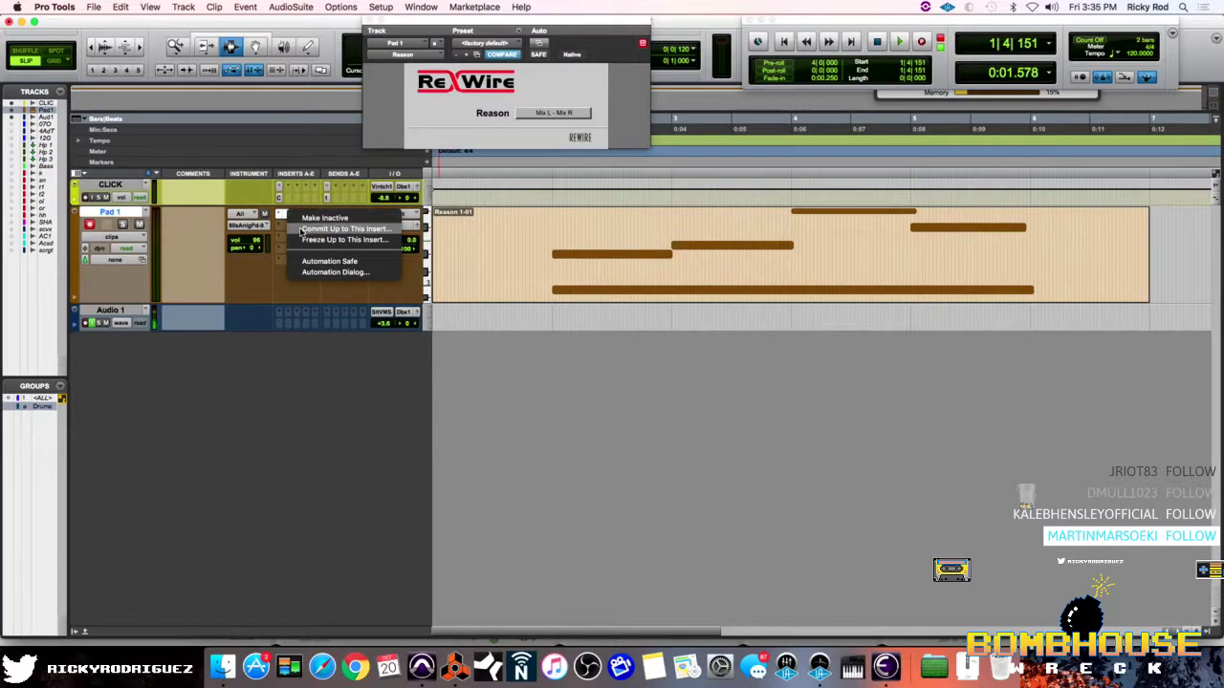
left_click(344, 230)
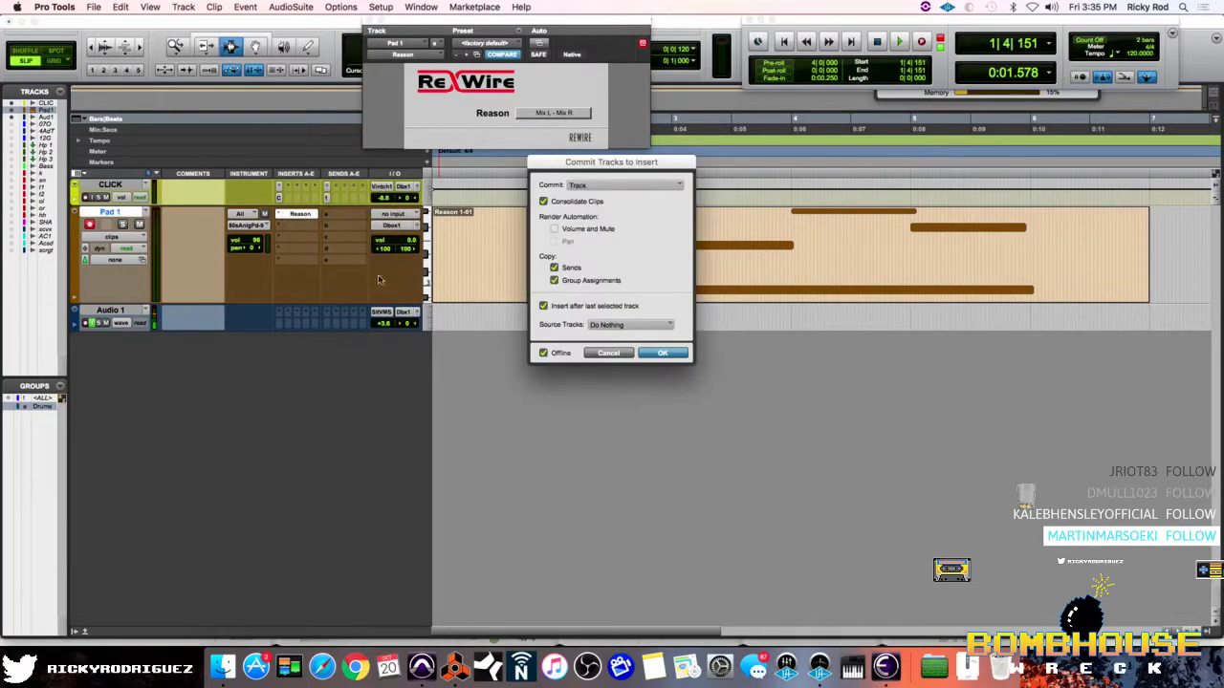
left_click(663, 353)
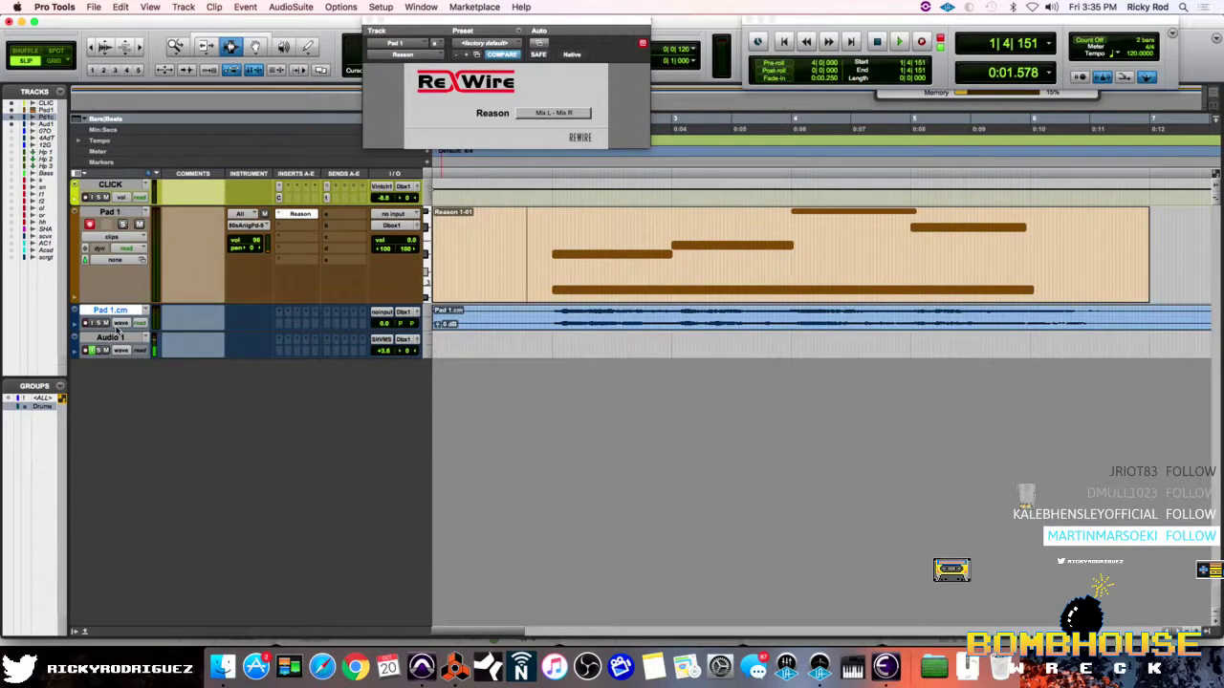
Enlarge the Pad 1.cm track and play back its rendered pad audio from inside the clip.
key("ctrl+Up")
key("ctrl+Up")
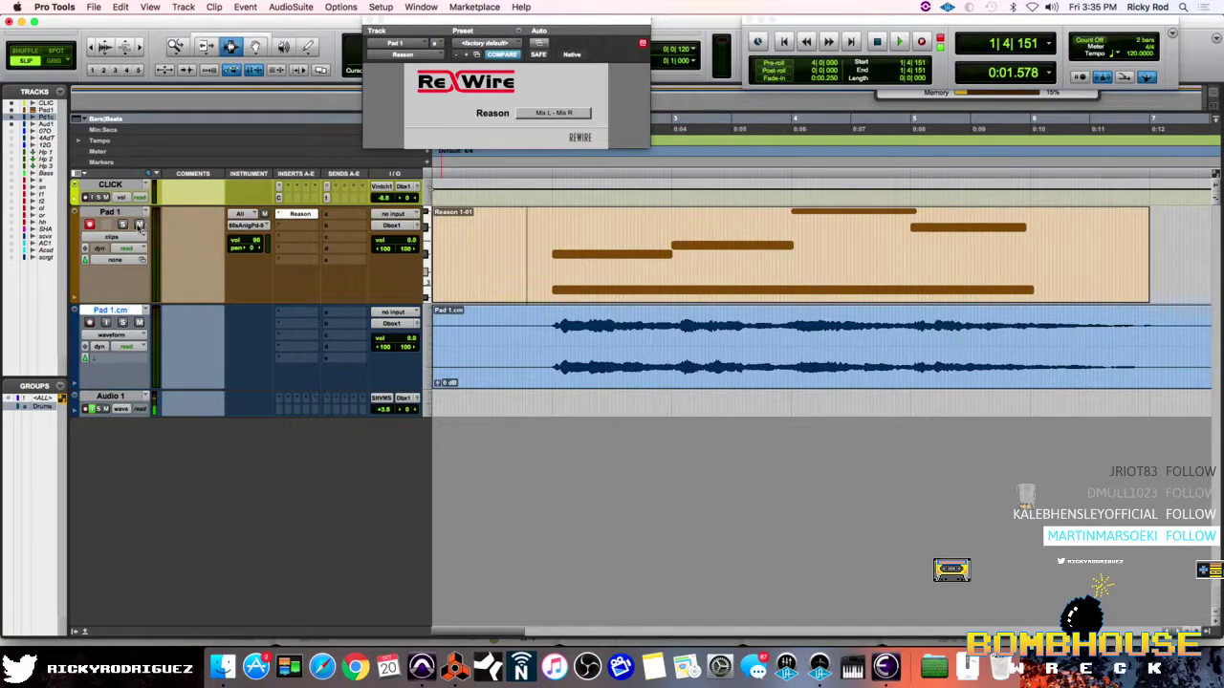
left_click(524, 336)
key("space")
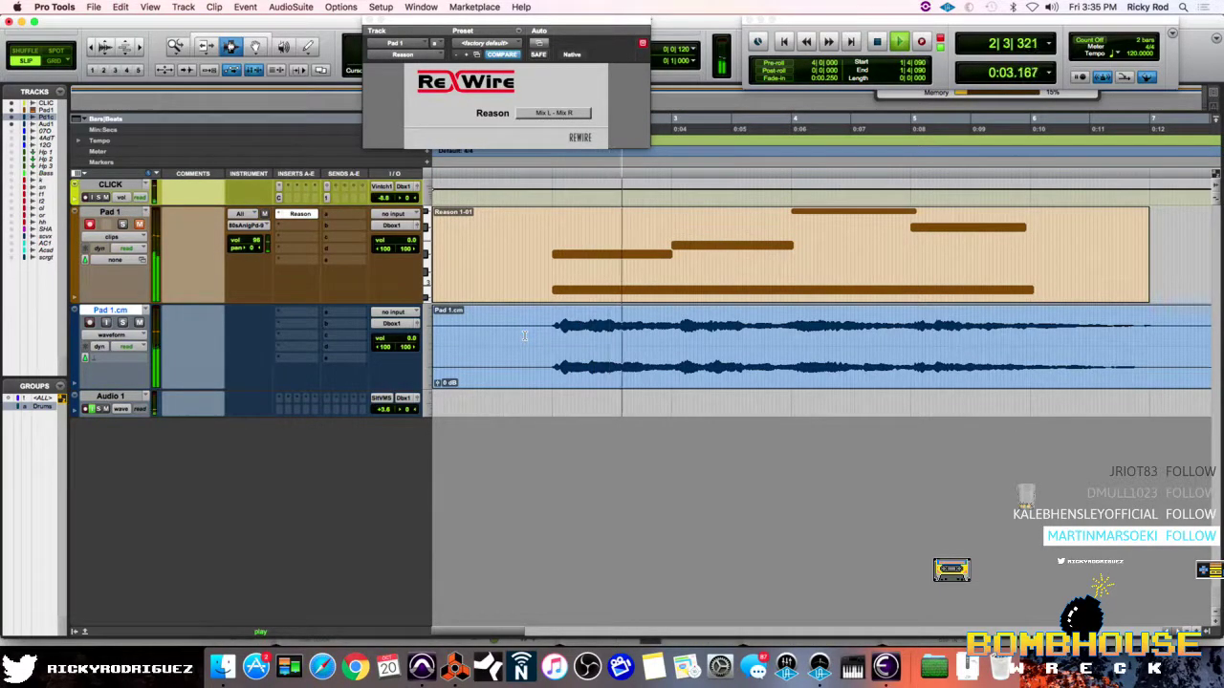
key("space")
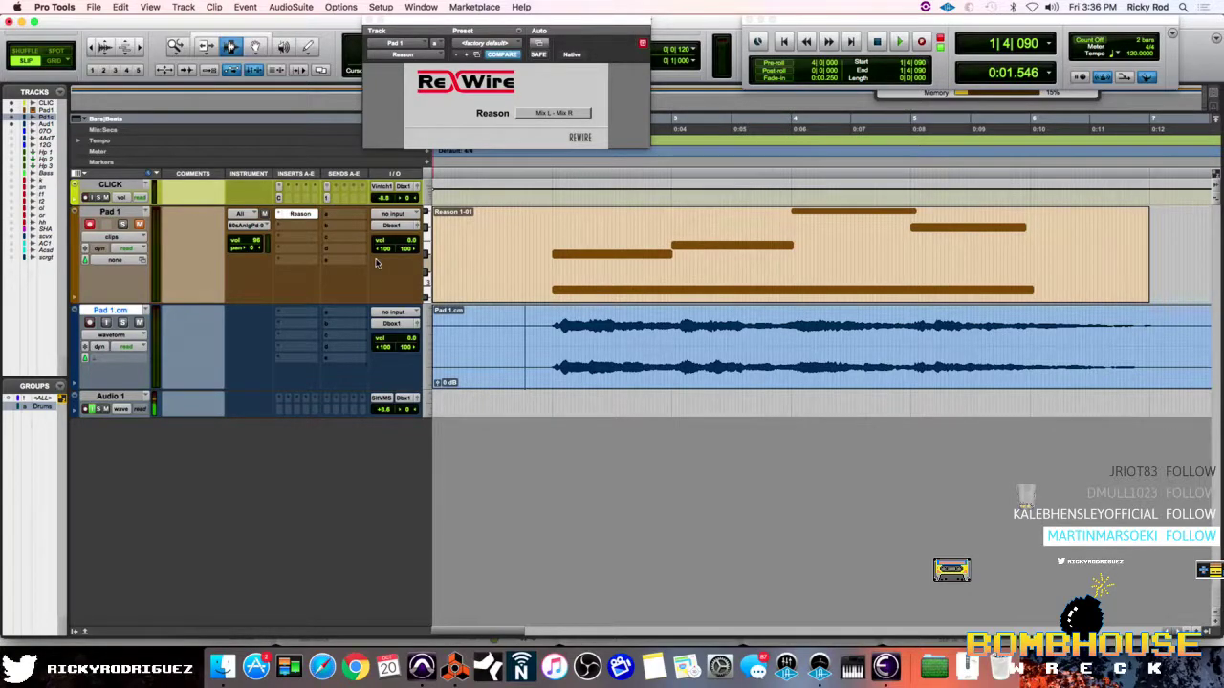
Zoom out and look through Pad 1's insert, column and MIDI input menus without changes.
left_click(89, 48)
left_click(89, 47)
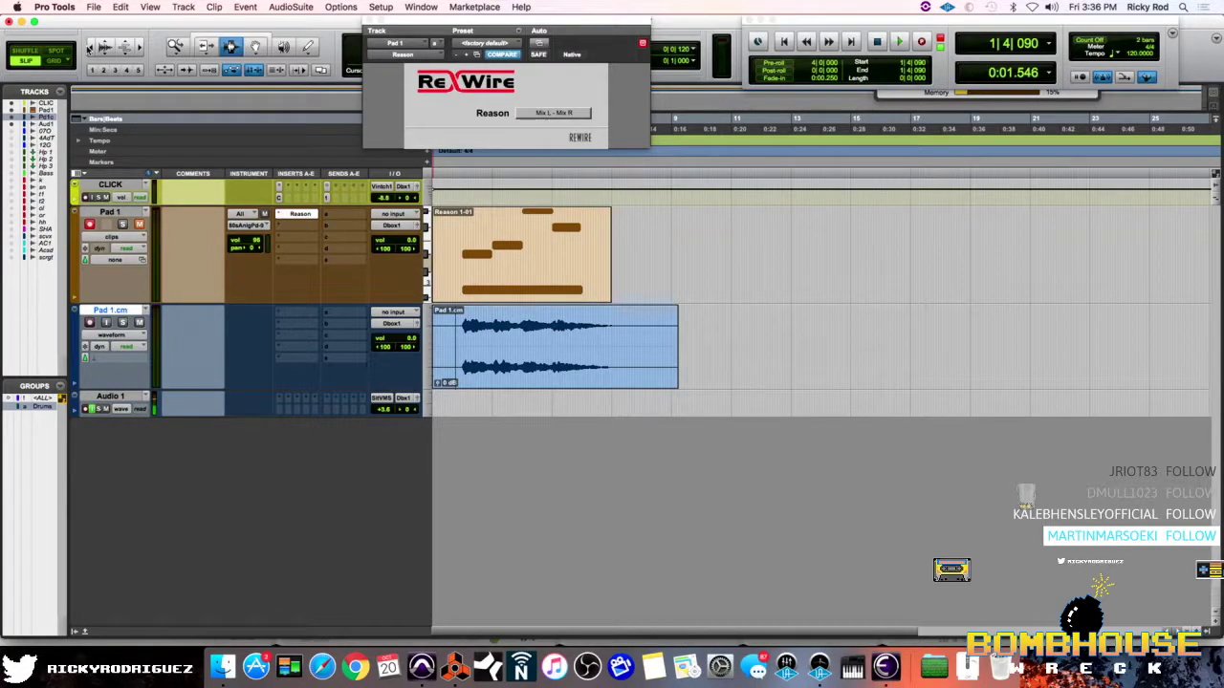
left_click(279, 216)
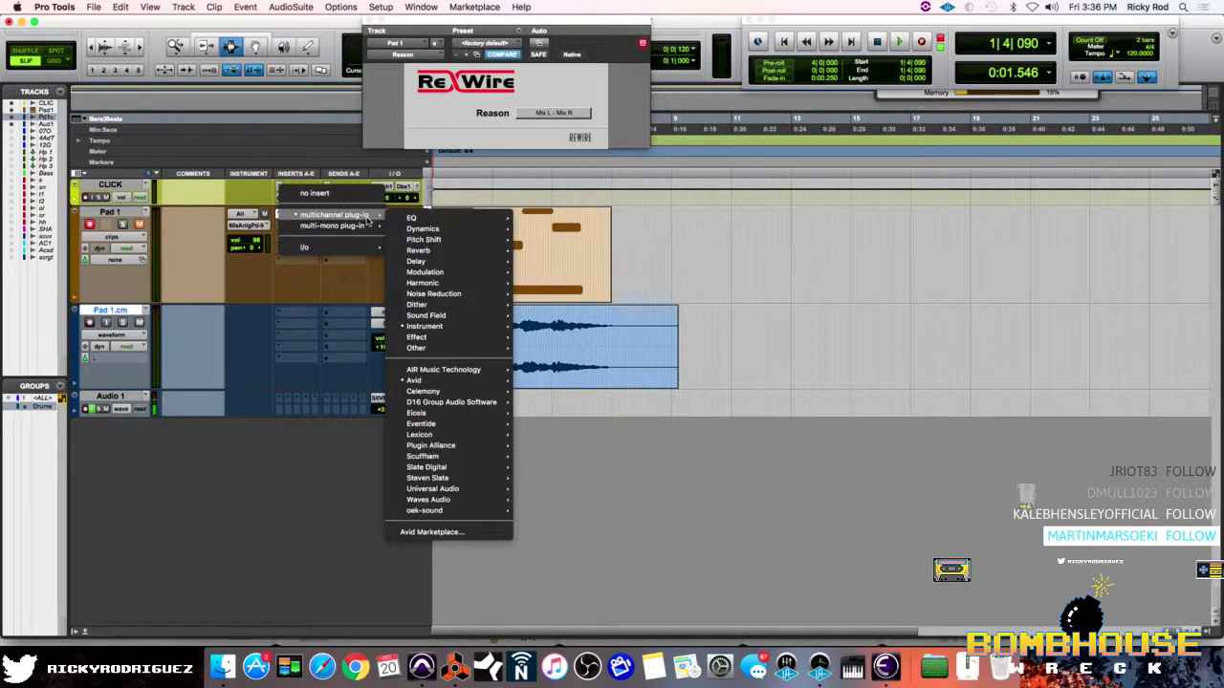
left_click(209, 217)
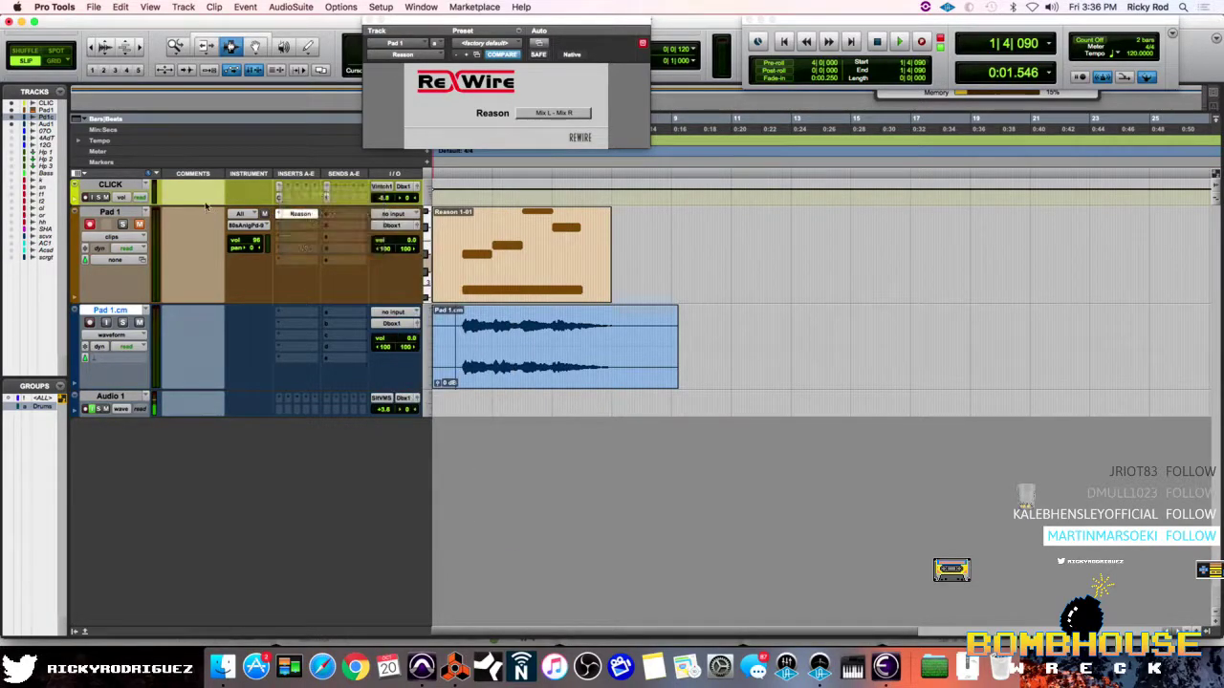
left_click(80, 173)
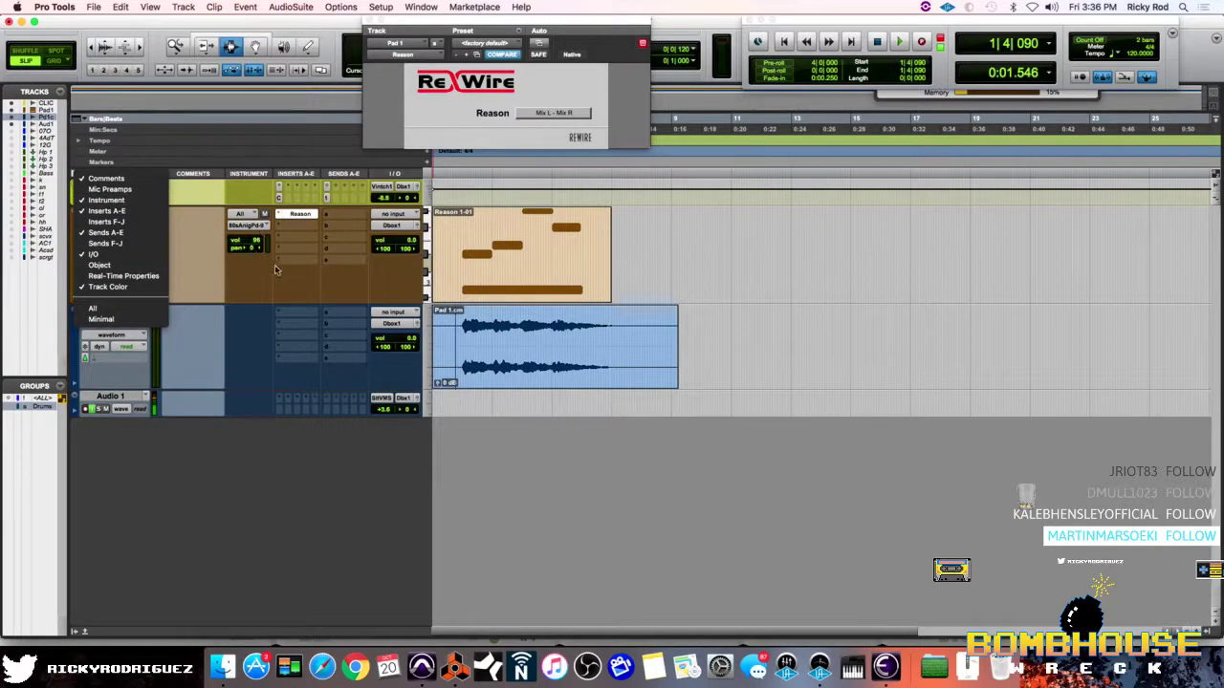
left_click(251, 216)
left_click(251, 216)
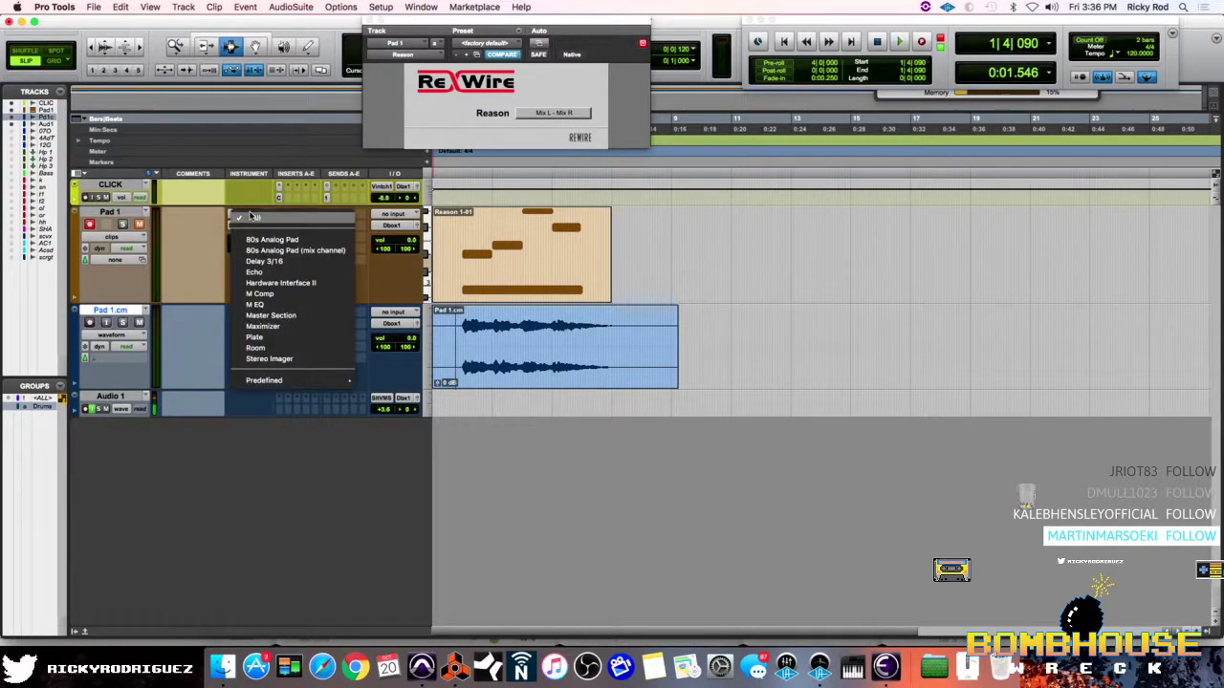
left_click(188, 238)
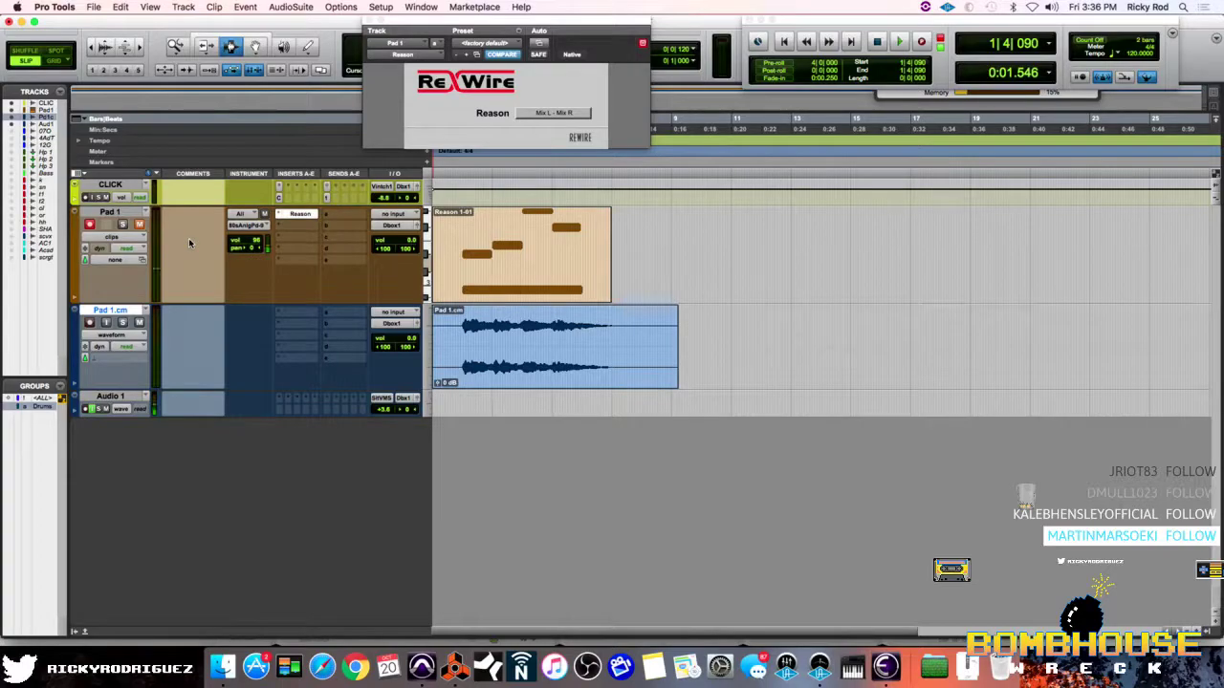
left_click(140, 225)
Lower Pad 1's volume from 0.0 to -4.6, keeping the 80s Analog Pad preset.
left_click_drag(406, 246, 406, 247)
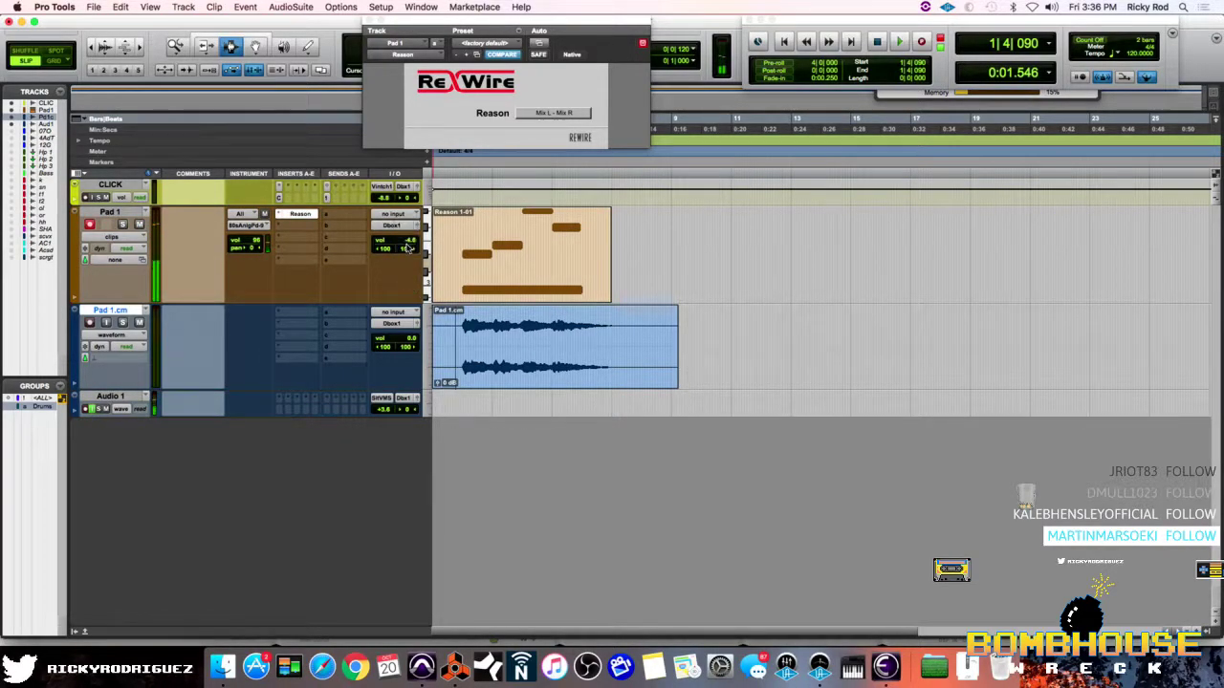
left_click(263, 228)
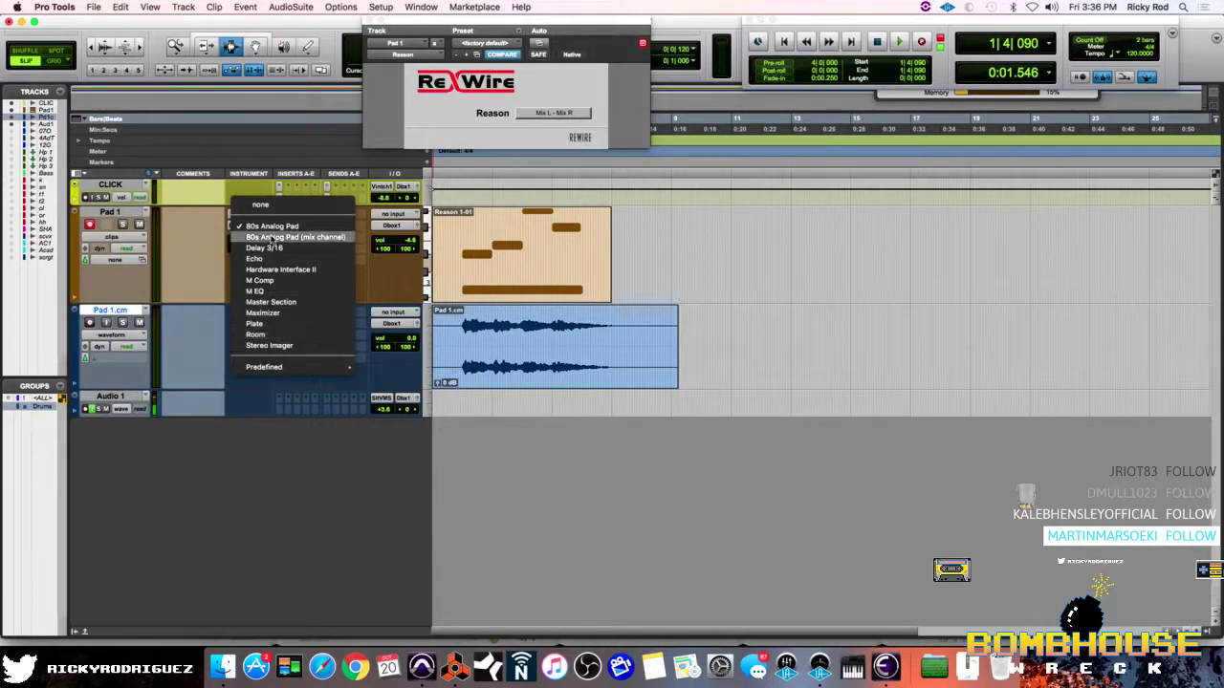
left_click(557, 229)
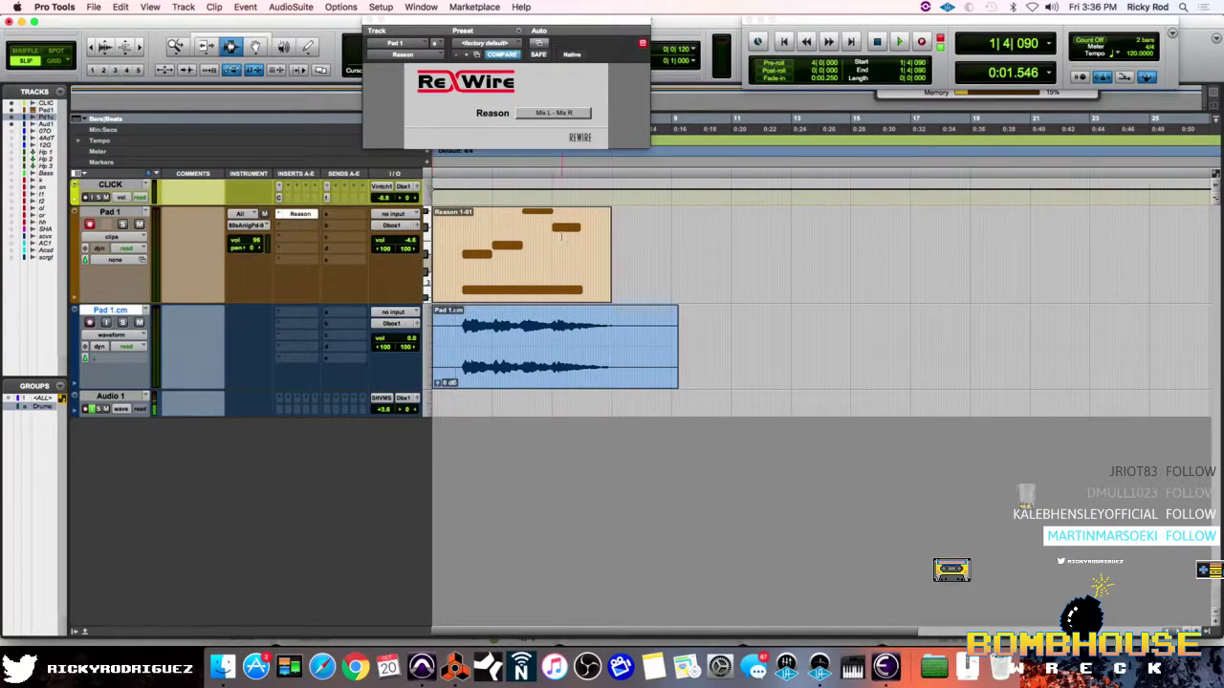
left_click(457, 239)
In Reason's Browser, load 80s Soft Pad.thor into Thor, then switch back to Pro Tools.
left_click(445, 673)
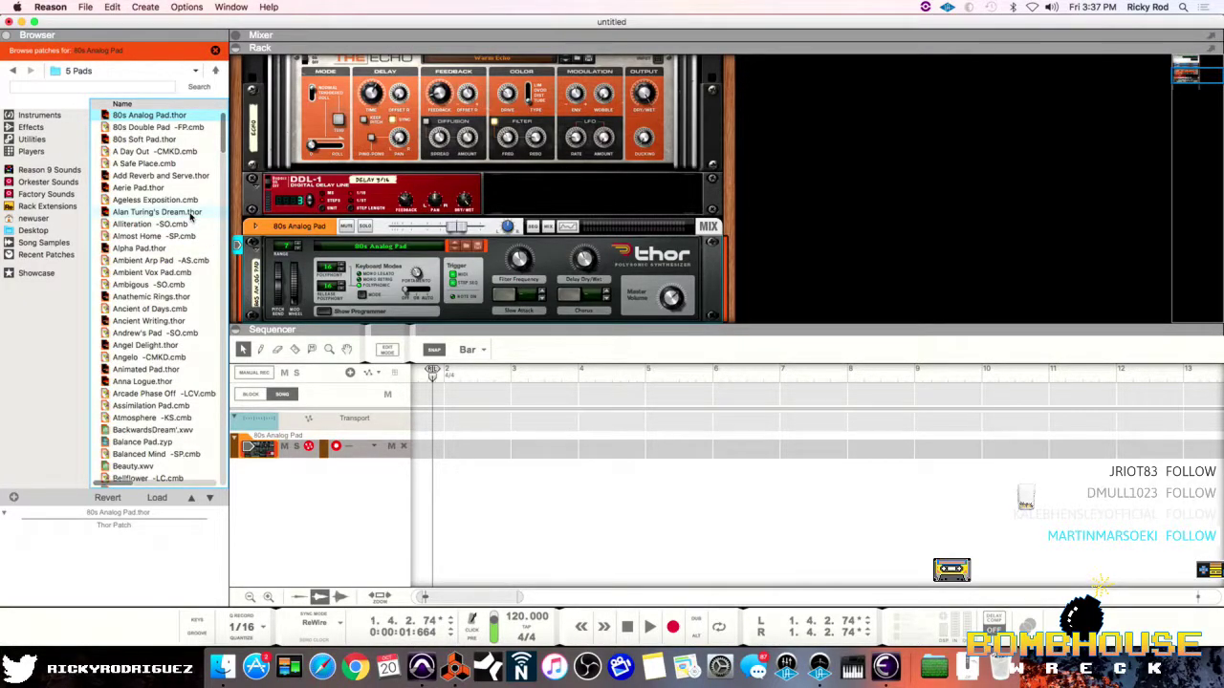
left_click(175, 139)
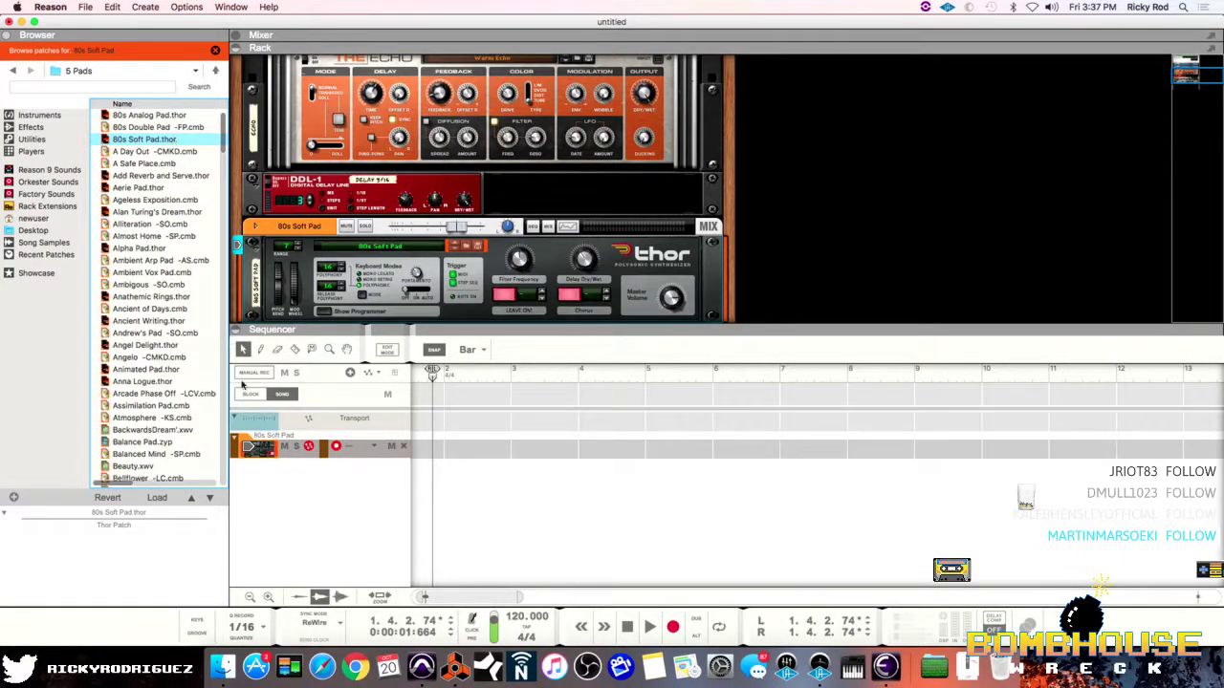
left_click(422, 666)
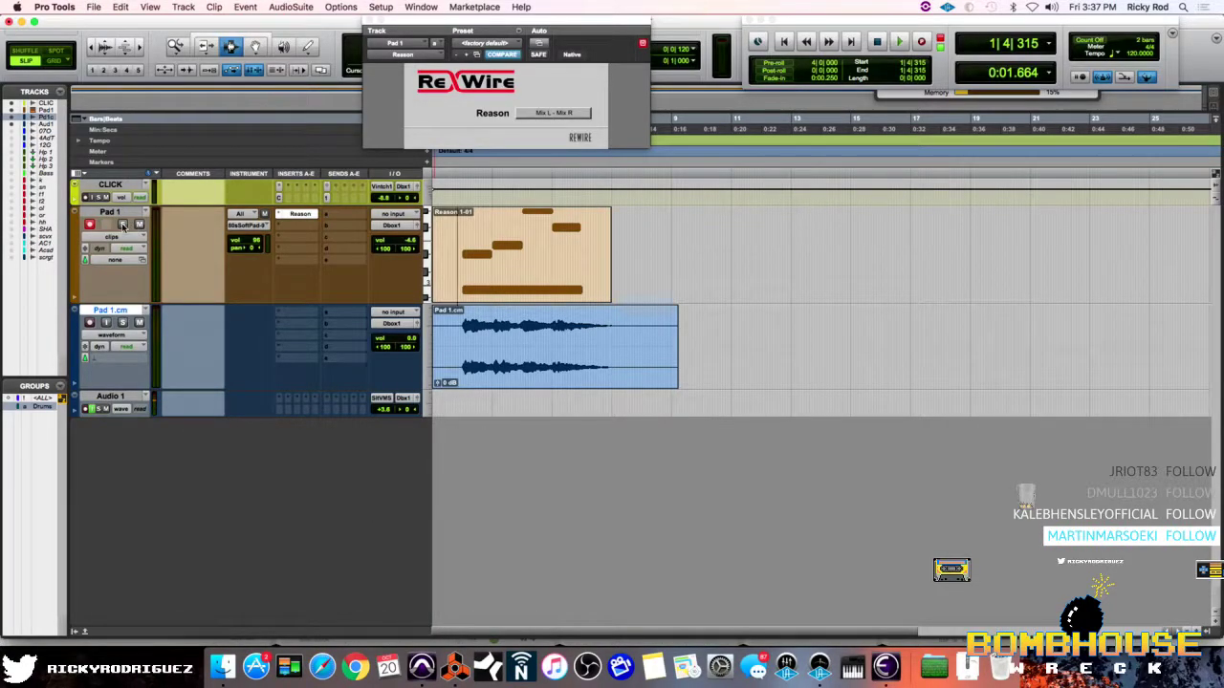
key("space")
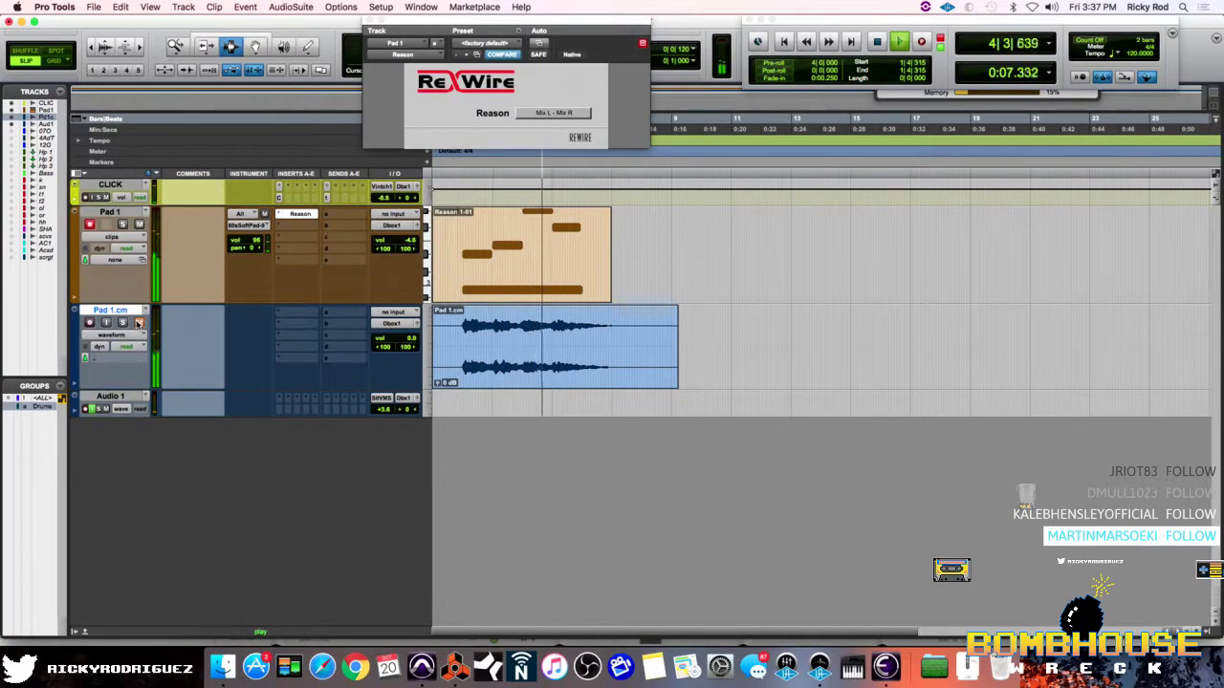
key("space")
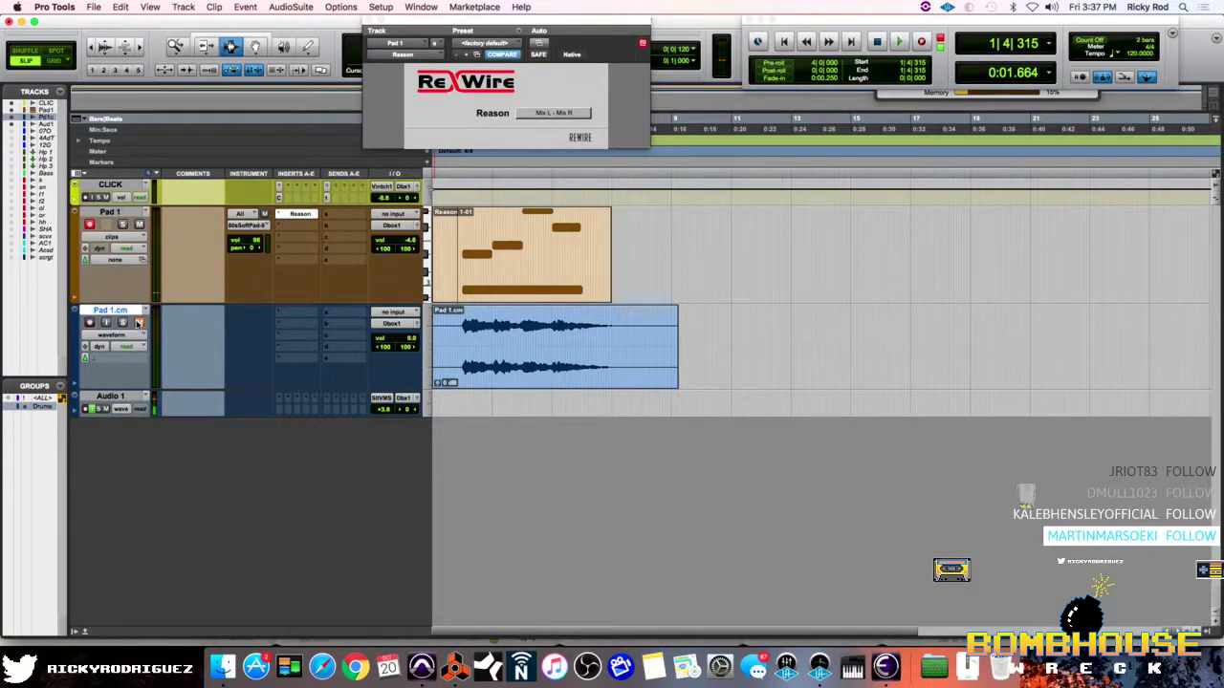
Rename the Pad 1 track to 'Soft pad'.
double_click(112, 212)
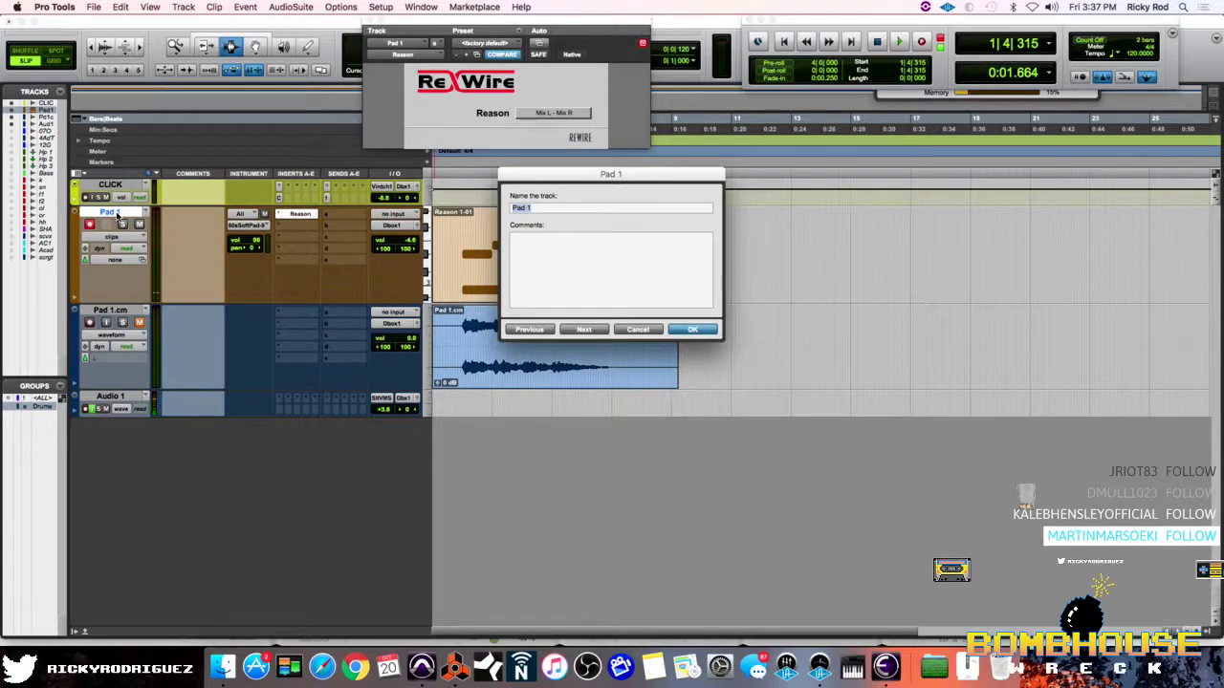
type("Soft pad")
key("Return")
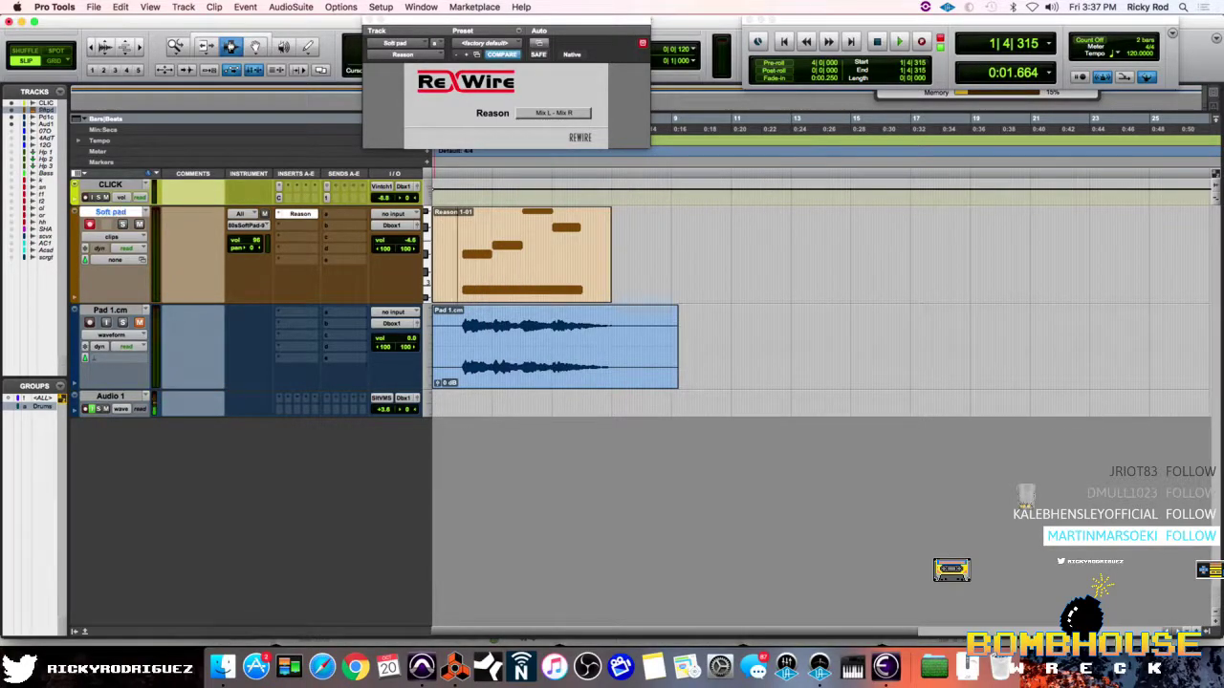
Commit Soft pad up to the Reason insert, creating the Soft pad.cm audio track.
right_click(292, 218)
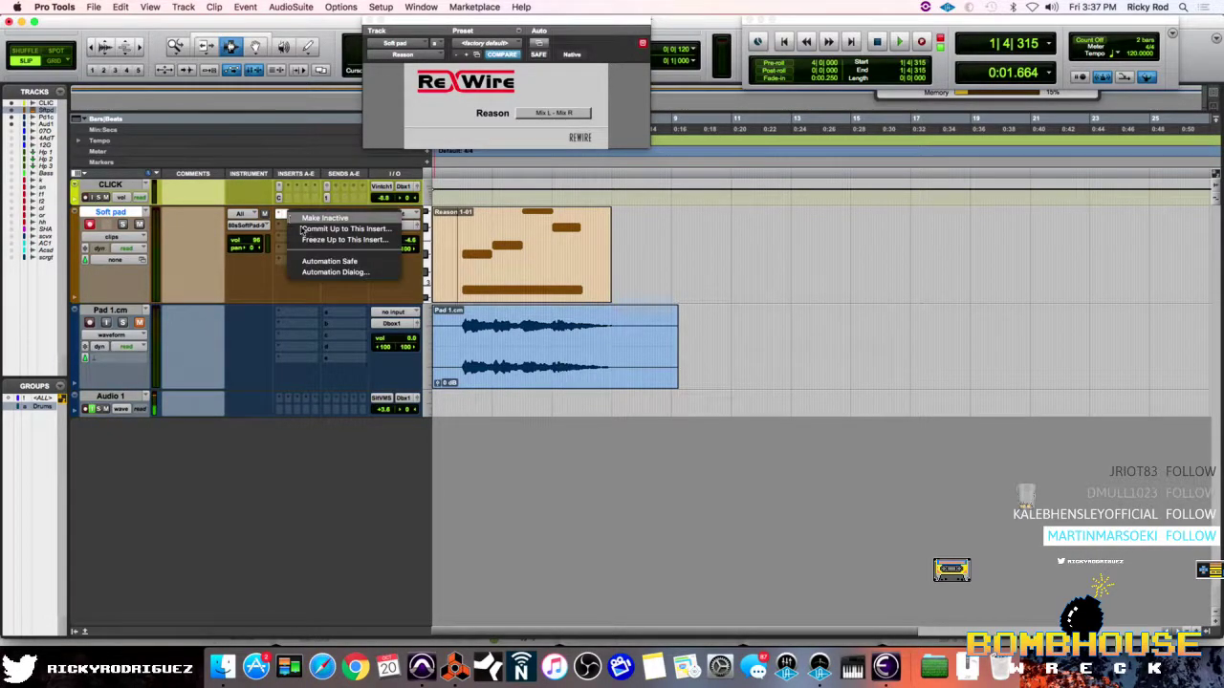
left_click(320, 224)
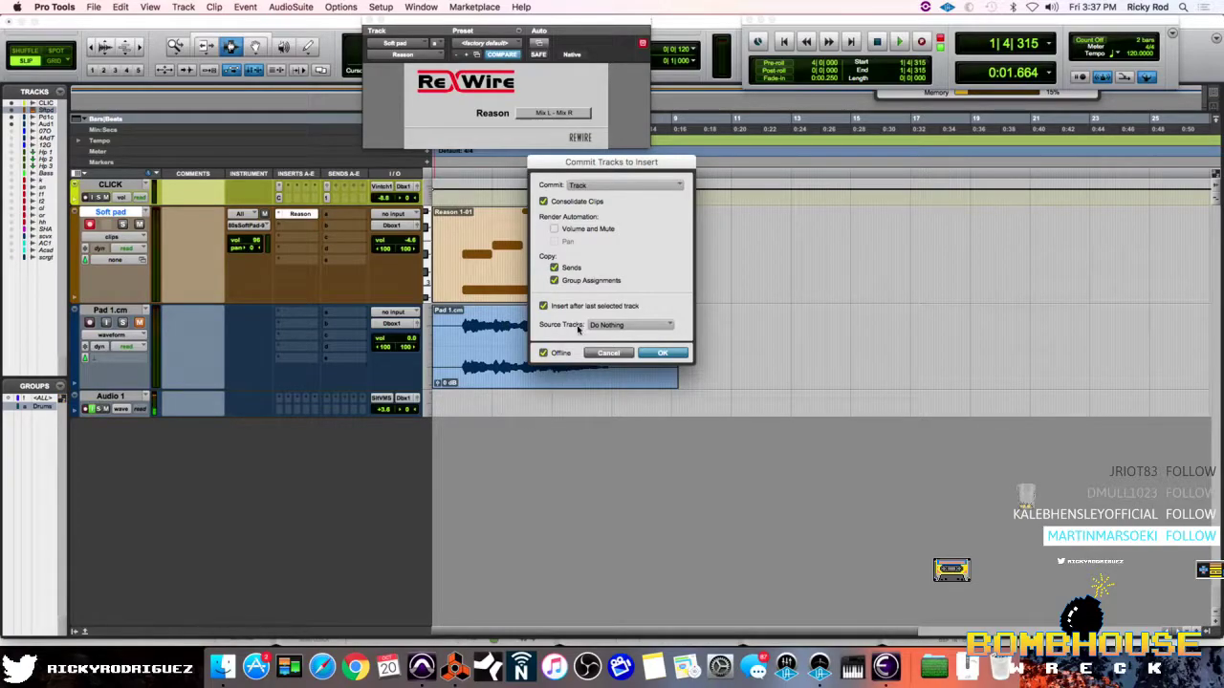
left_click(662, 353)
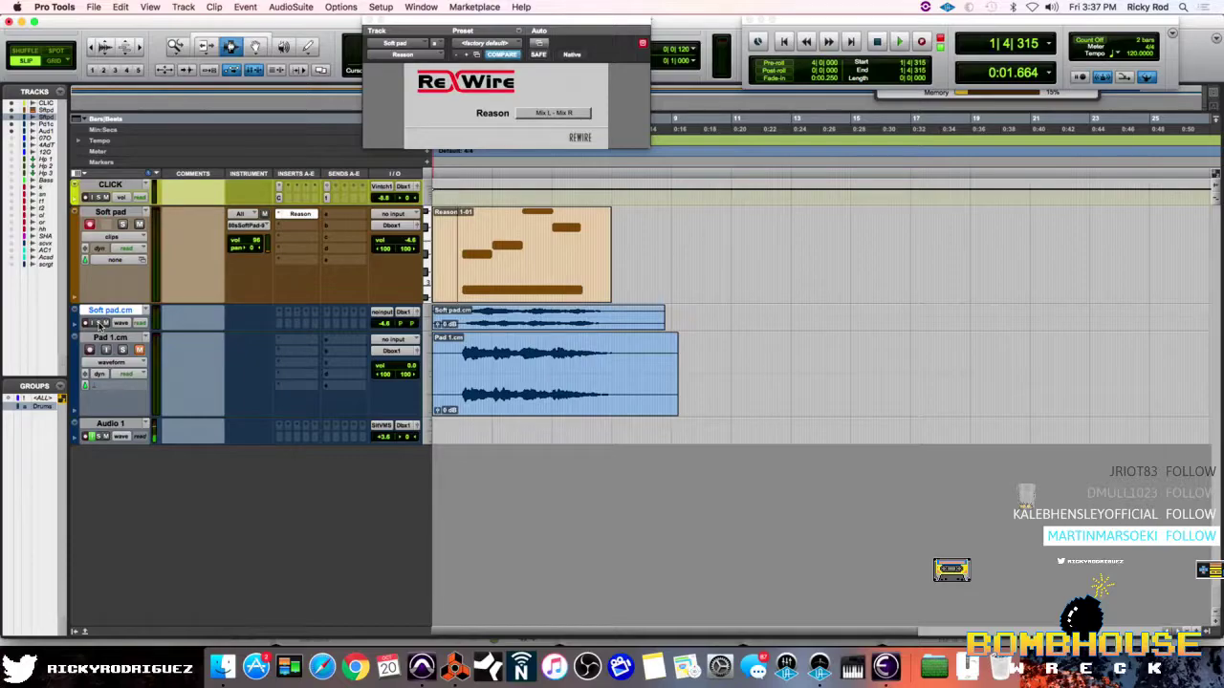
Play the committed Soft pad.cm audio from 2|1|911, then stop.
left_click(477, 319)
key("space")
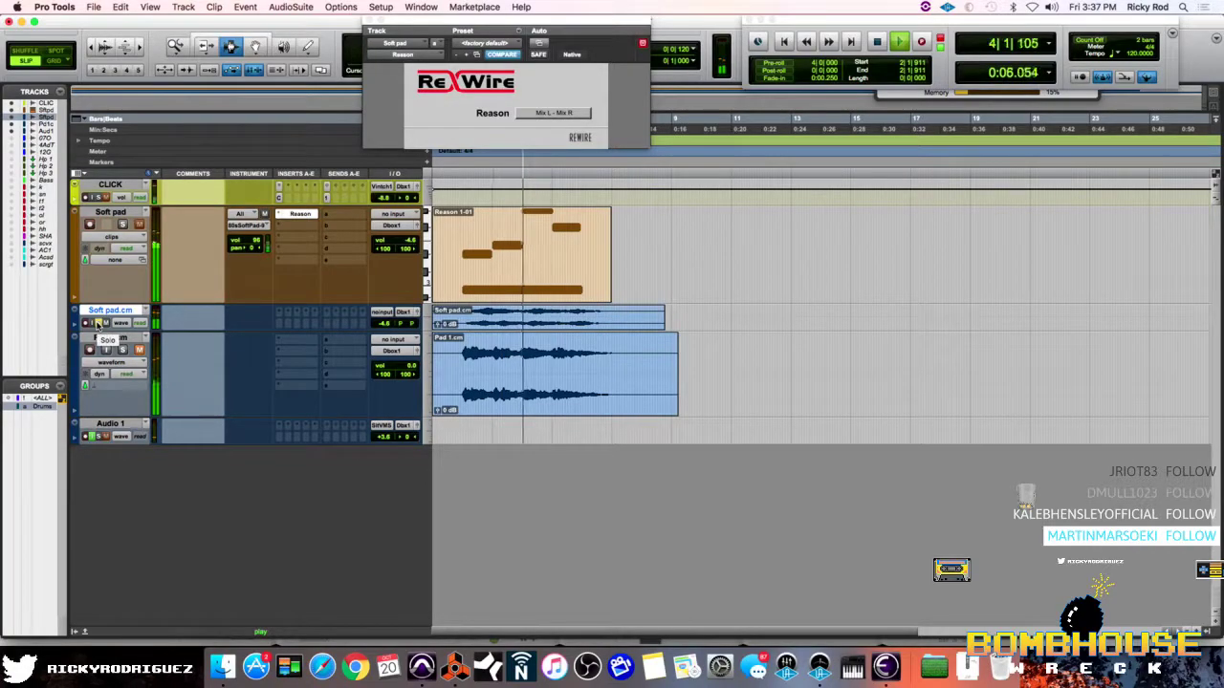
key("space")
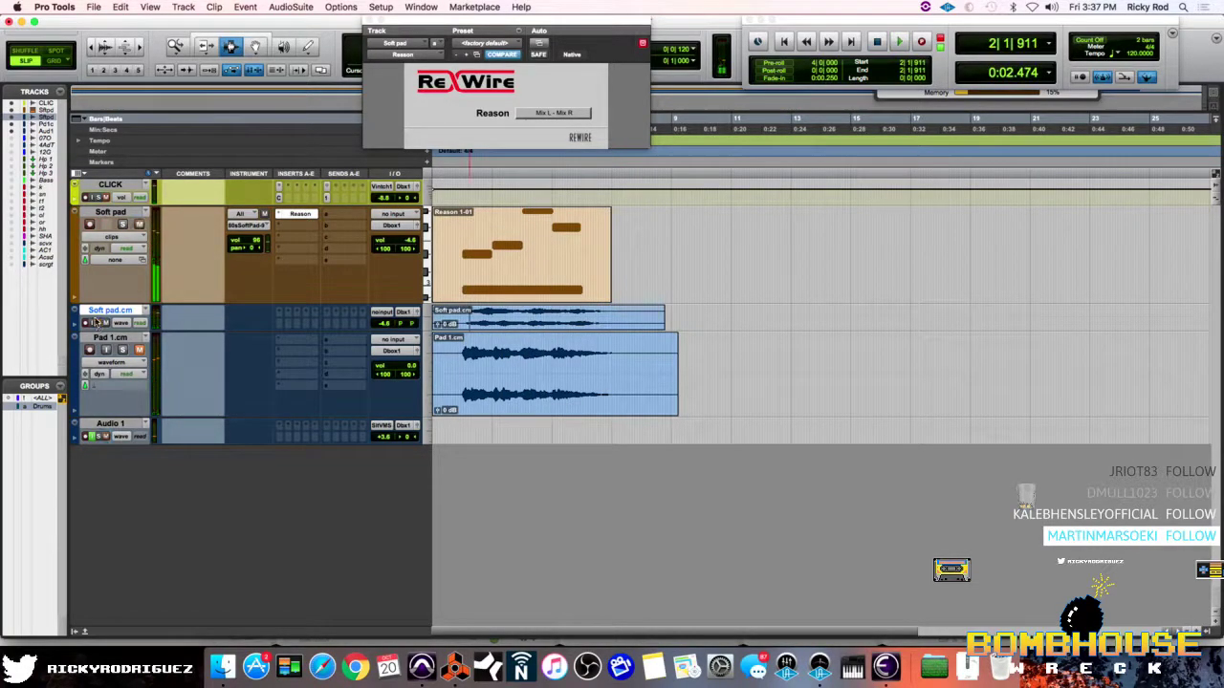
Make the Pad 1.cm track much taller, zoom out to whole clips, and lower the ReWire window.
left_click(140, 48)
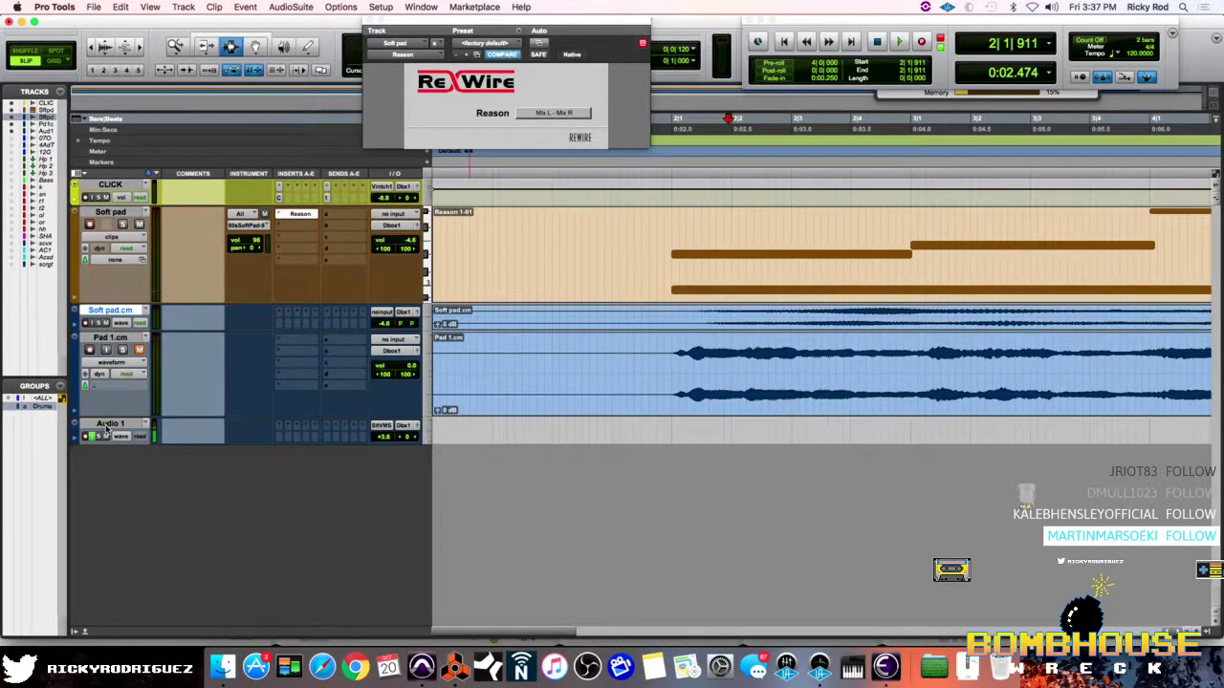
left_click_drag(107, 417, 105, 481)
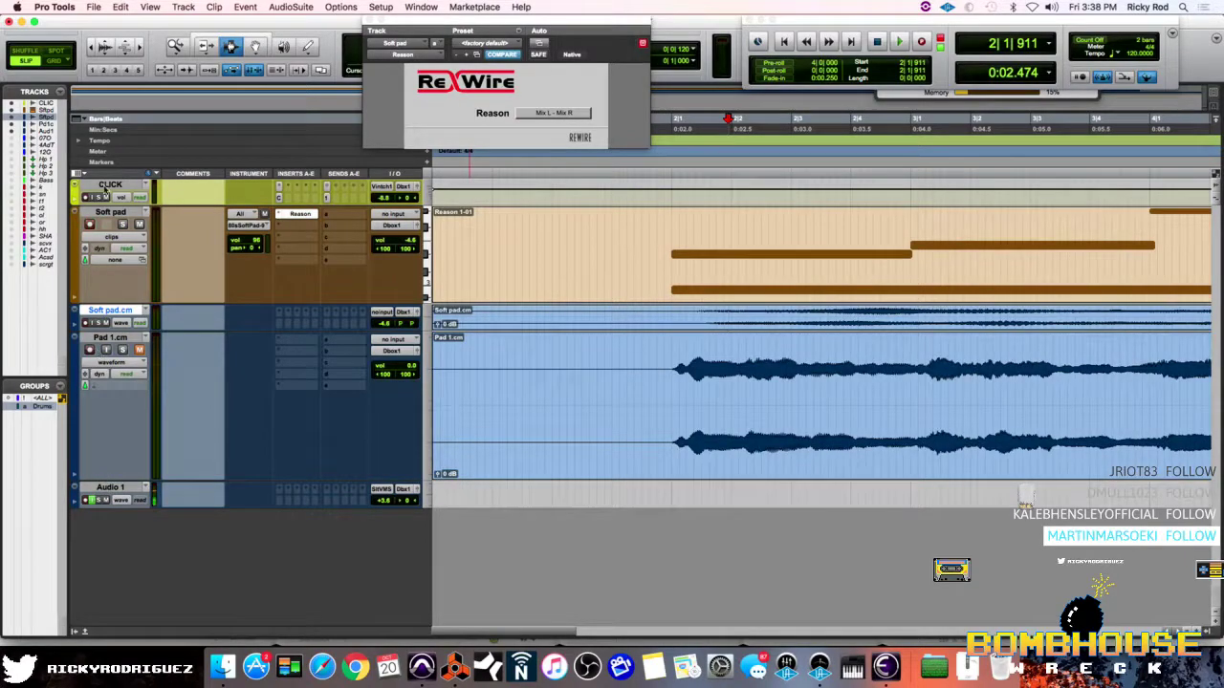
left_click(141, 48)
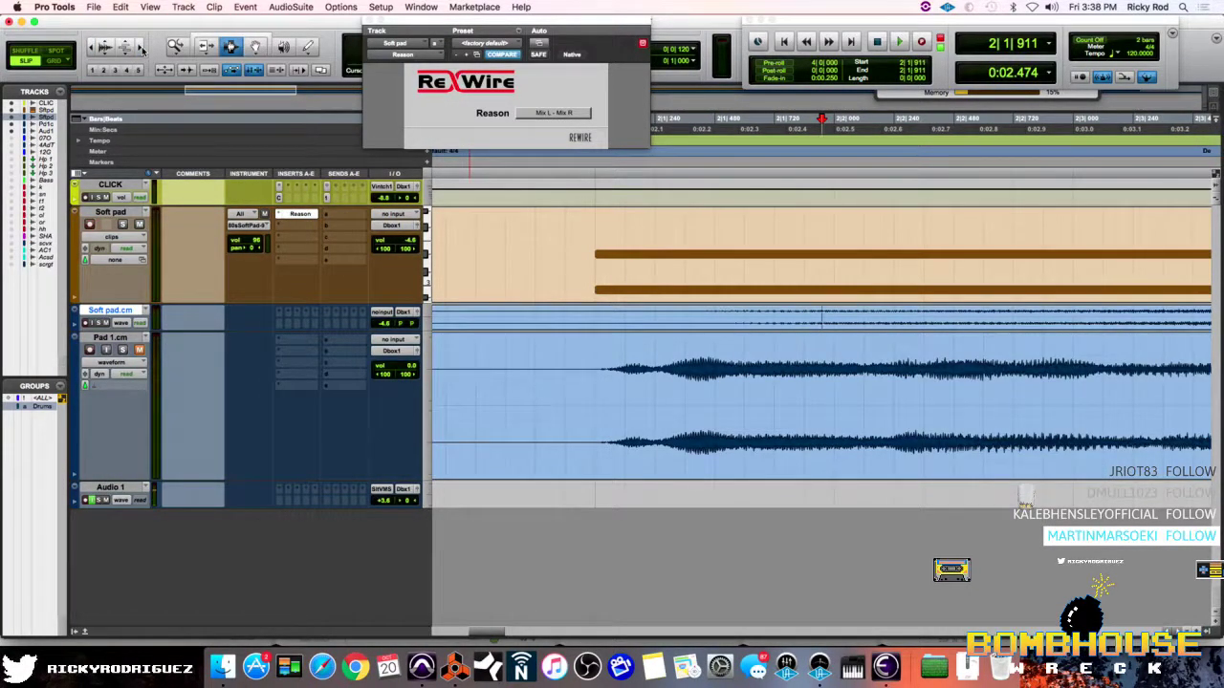
left_click(89, 46)
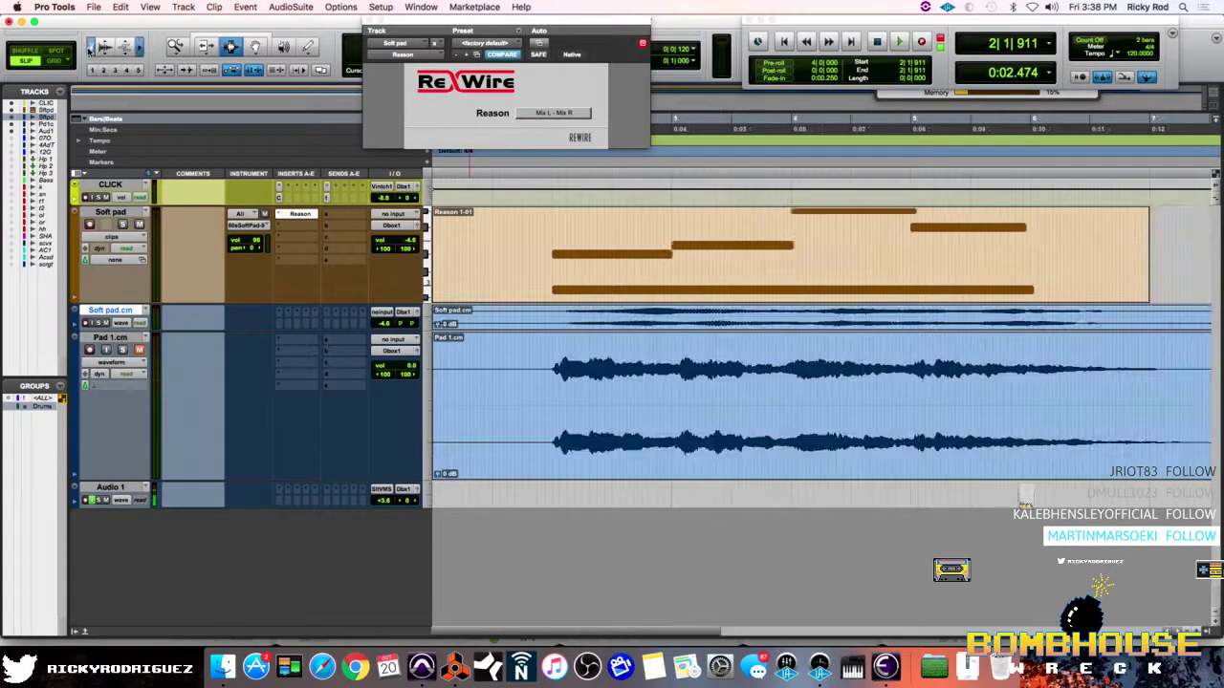
left_click(89, 46)
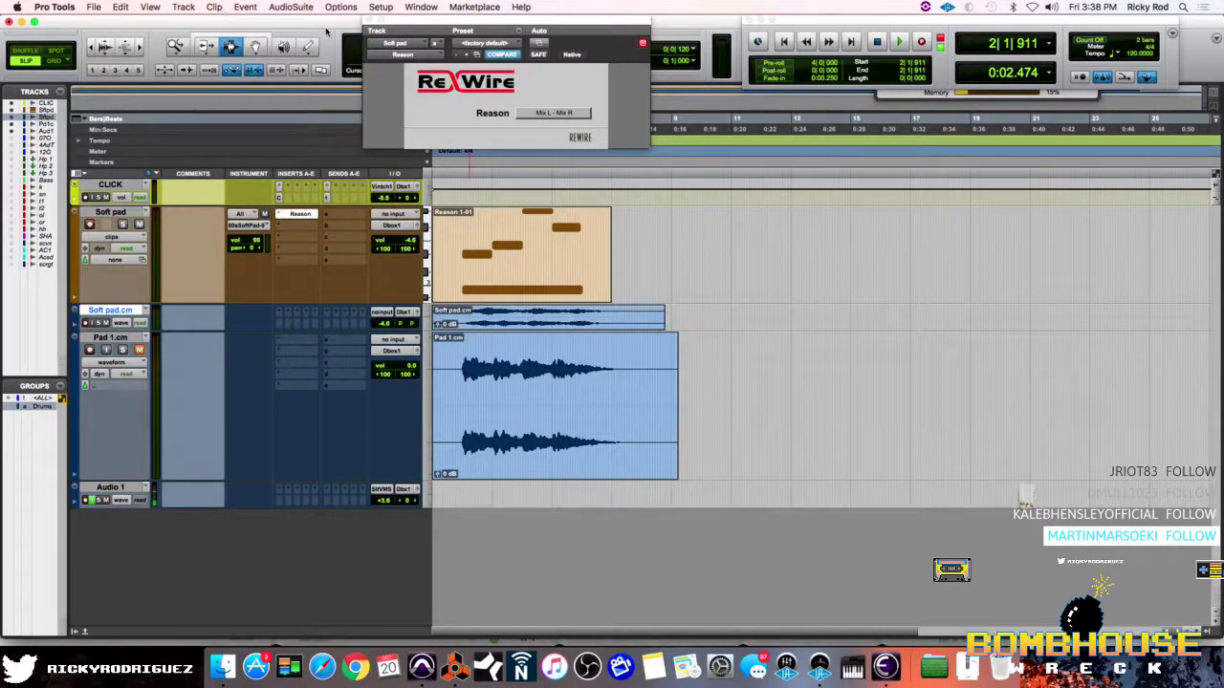
left_click_drag(410, 23, 362, 96)
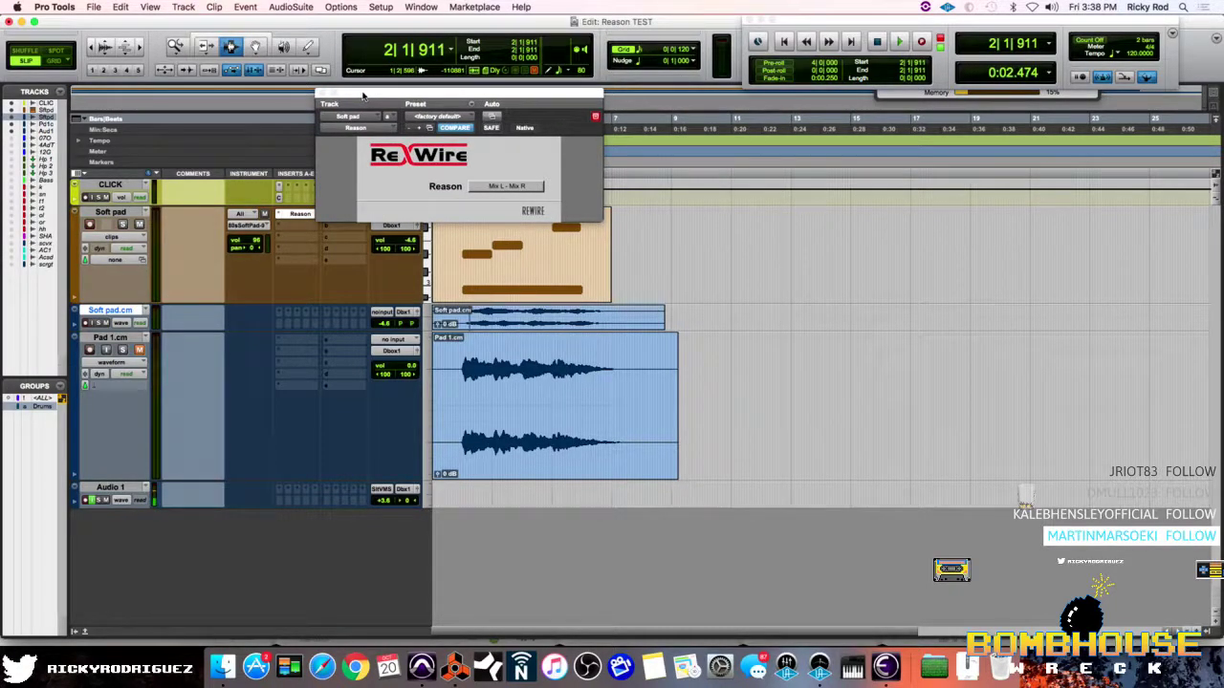